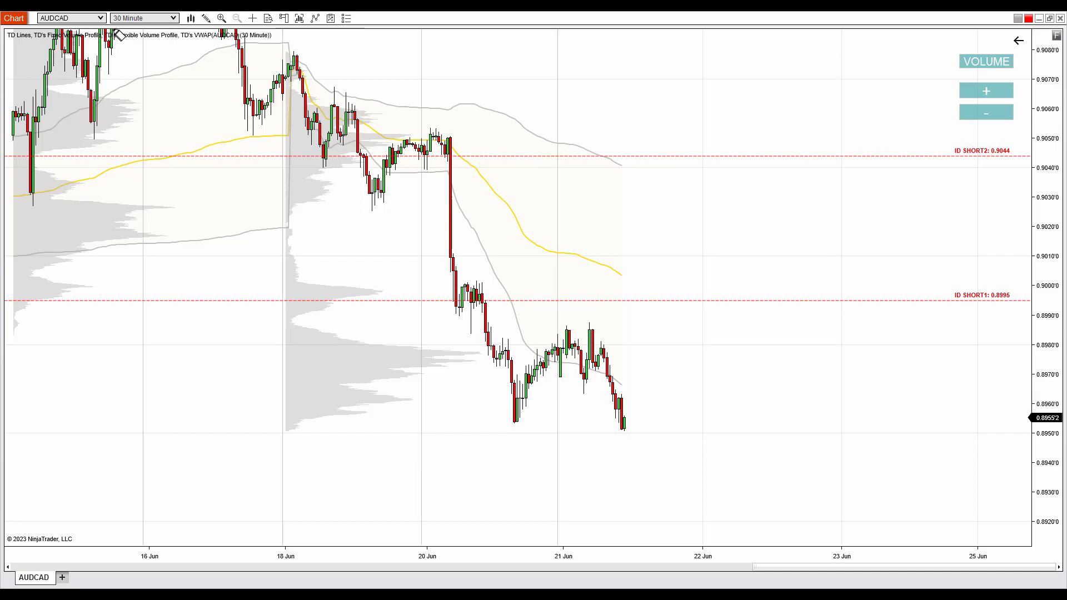
Underline the AUDCAD instrument and 30 Minute timeframe with a pink pen stroke
mouse_move(118, 35)
mouse_down()
mouse_move(178, 25)
mouse_move(34, 25)
mouse_up()
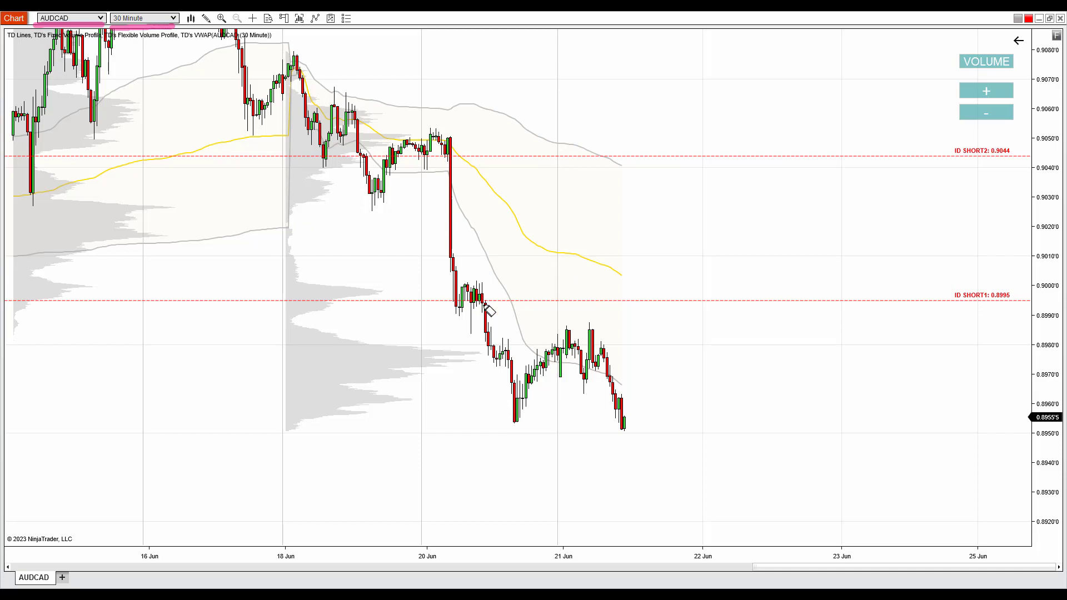
Highlight ID SHORT1 0.8995 and ID SHORT2 0.9044 in pink, then add a fixed volume profile over 19–20 Jun
mouse_move(493, 300)
mouse_down()
mouse_move(1037, 302)
mouse_move(999, 281)
mouse_up()
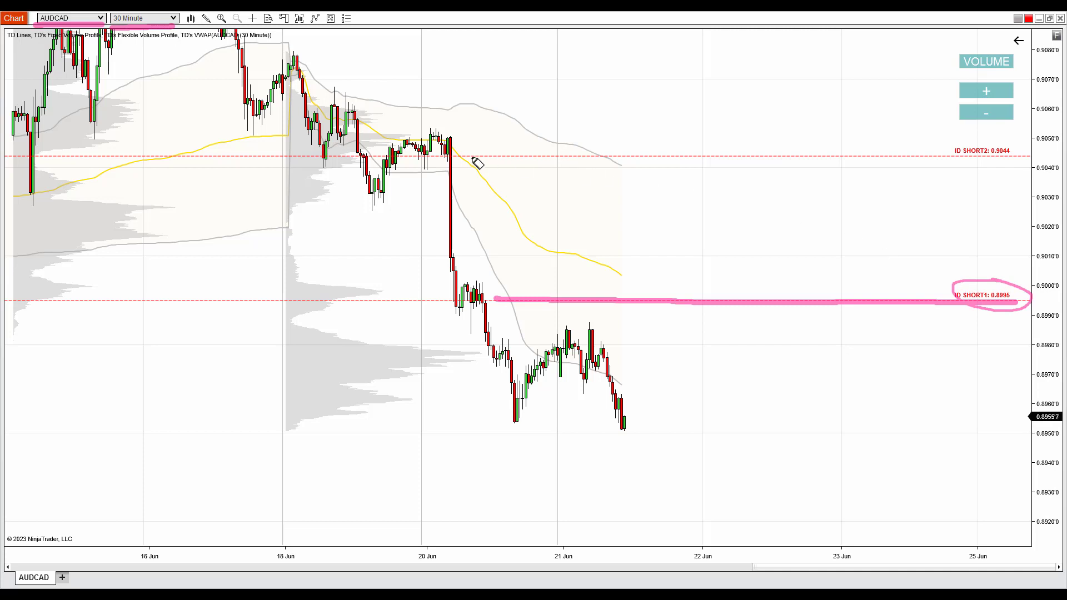
mouse_move(457, 156)
mouse_down()
mouse_move(1026, 159)
mouse_move(974, 140)
mouse_move(950, 165)
mouse_move(987, 139)
mouse_up()
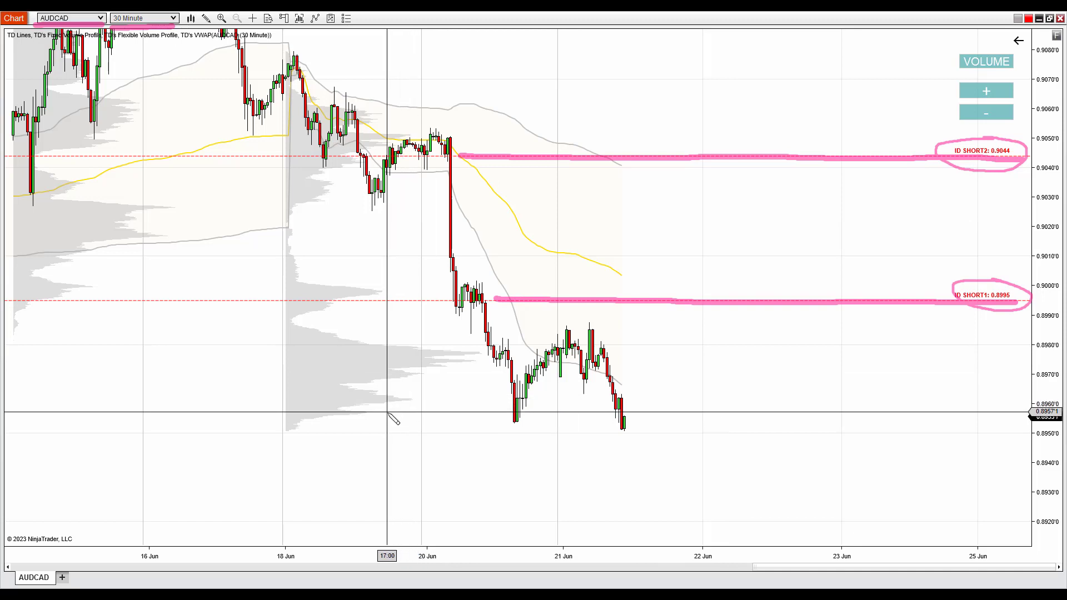
drag(387, 417, 523, 440)
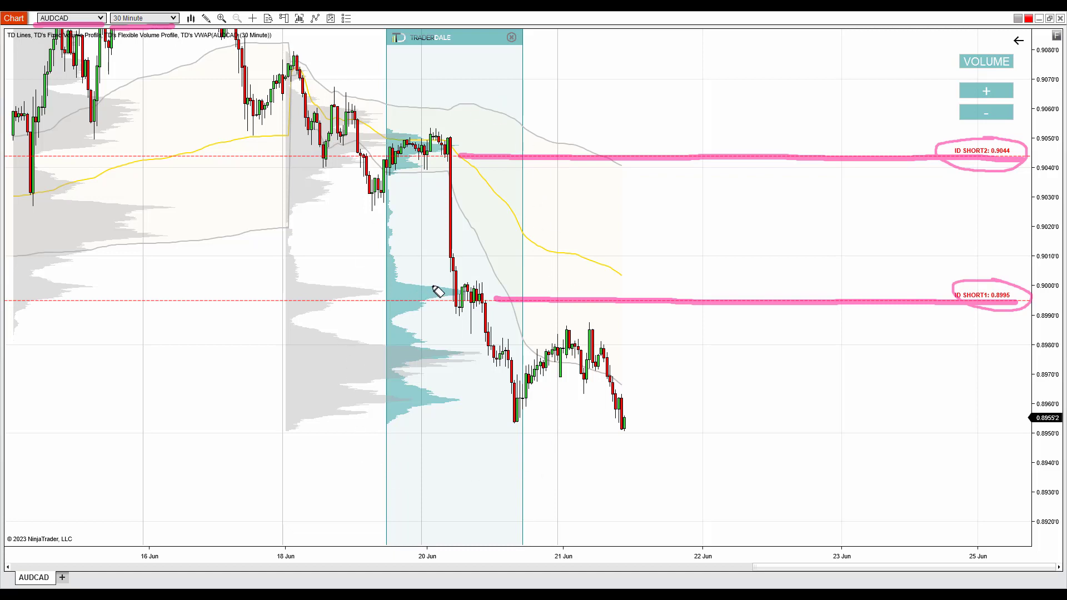
Circle the 0.8995 volume peak, arrow the drop and pullback to ID SHORT1, then clear the sketches
mouse_move(436, 283)
mouse_down()
mouse_move(400, 288)
mouse_move(401, 305)
mouse_move(483, 314)
mouse_move(490, 290)
mouse_move(425, 282)
mouse_up()
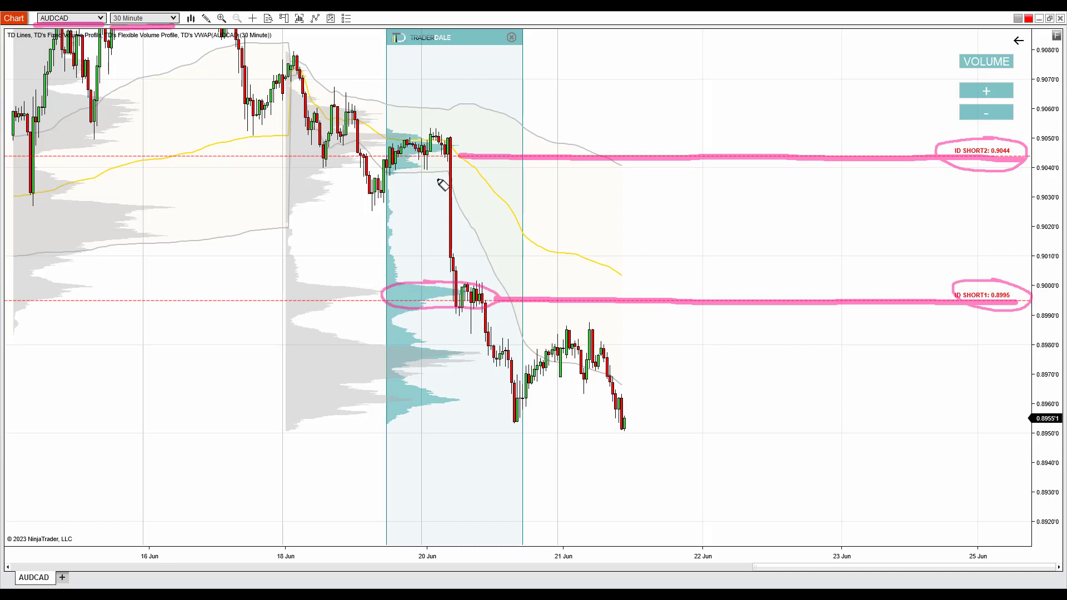
mouse_move(411, 163)
mouse_down()
mouse_move(439, 284)
mouse_move(502, 432)
mouse_move(485, 421)
mouse_up()
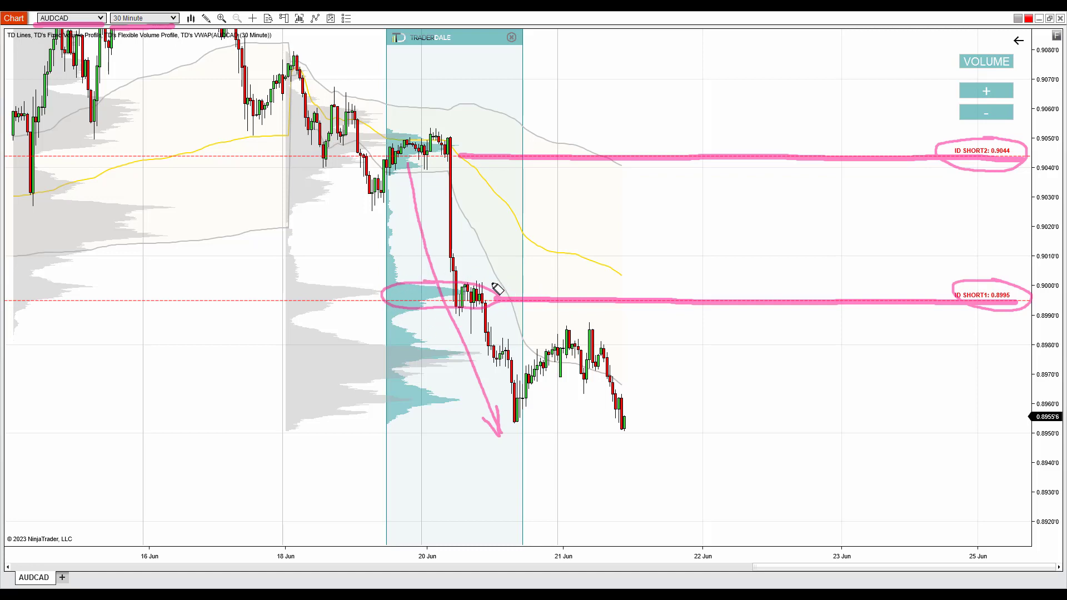
mouse_move(641, 424)
mouse_down()
mouse_move(678, 419)
mouse_move(745, 374)
mouse_move(792, 306)
mouse_up()
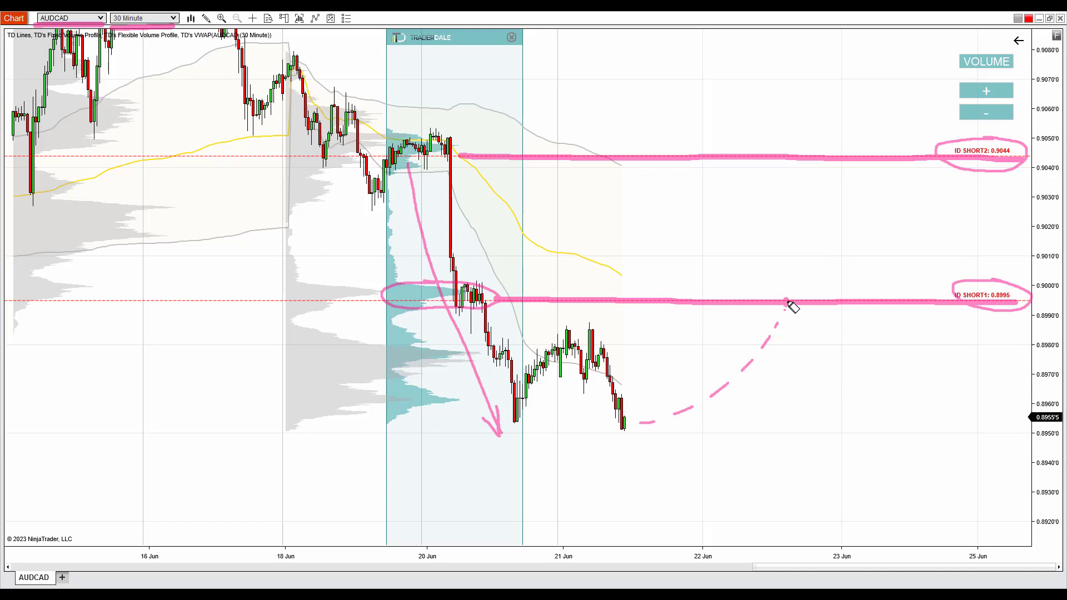
drag(787, 302, 832, 374)
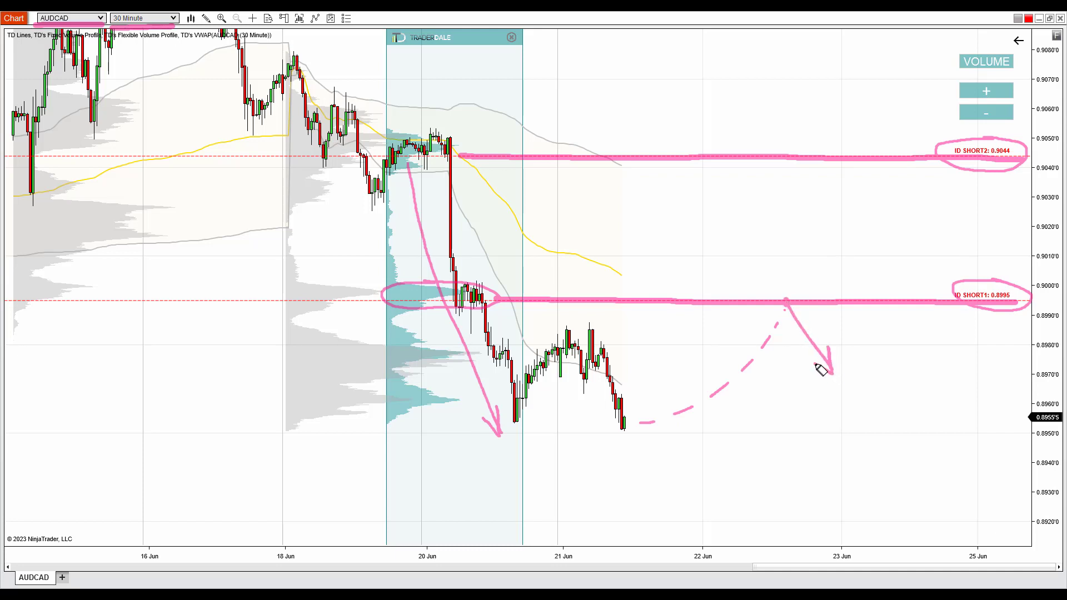
drag(771, 300, 791, 303)
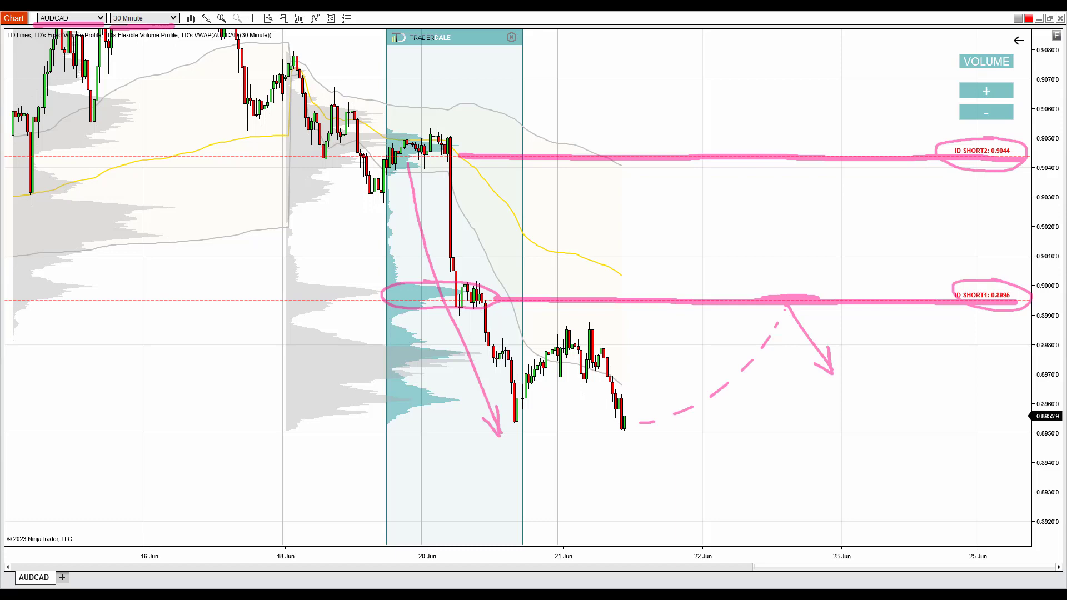
key(Escape)
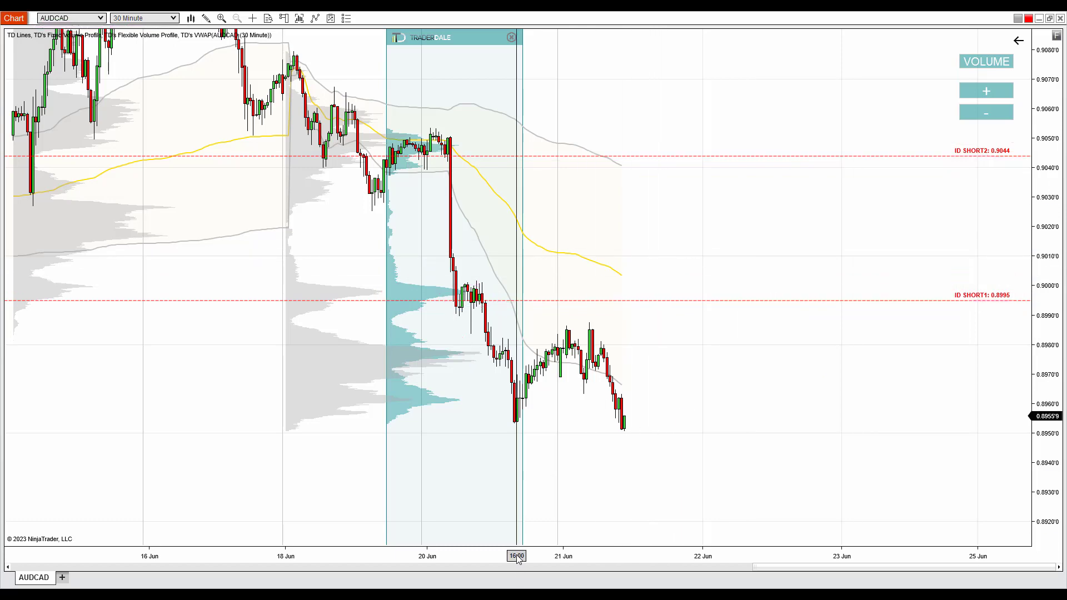
Show history from 11 Jun and highlight 0.8995 in yellow as the 14 Jun support, labelled S
mouse_move(517, 556)
mouse_down()
mouse_move(553, 557)
mouse_move(503, 557)
mouse_up()
drag(491, 489, 648, 498)
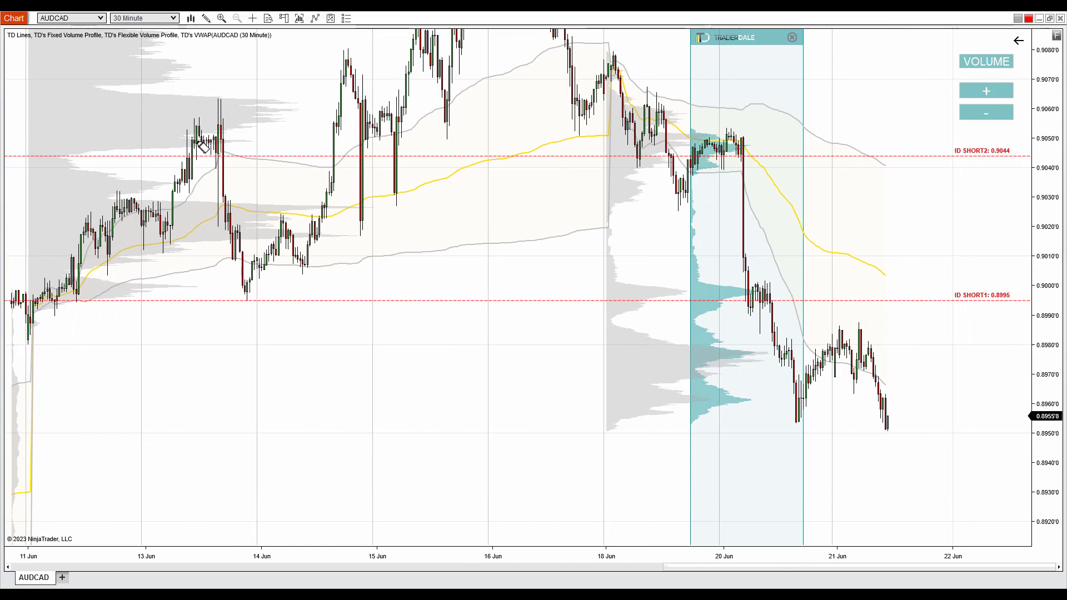
mouse_move(201, 174)
mouse_down()
mouse_move(247, 301)
mouse_move(349, 169)
mouse_up()
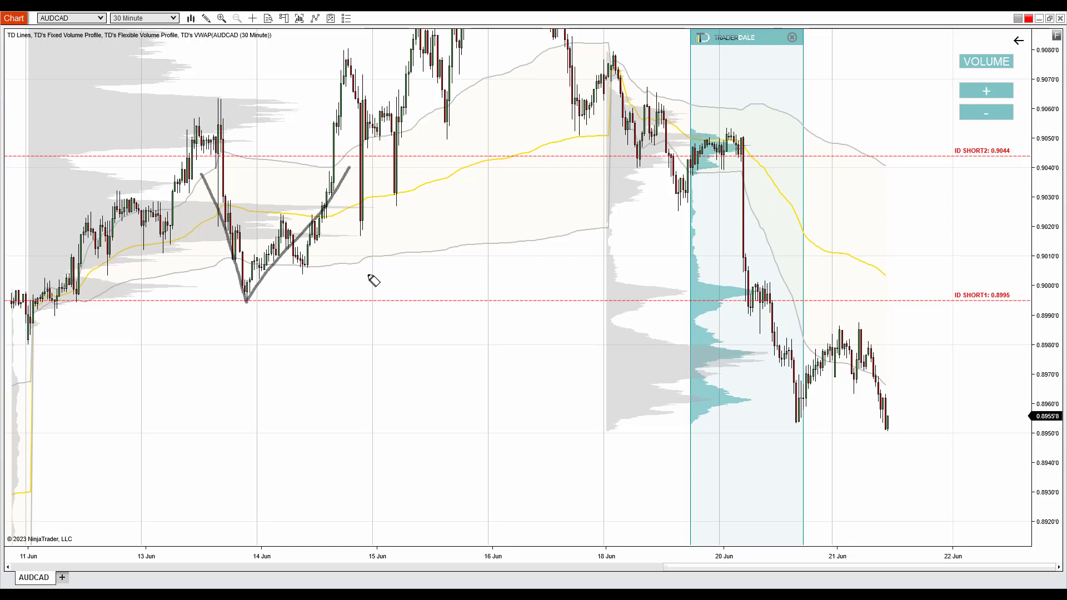
drag(151, 301, 772, 303)
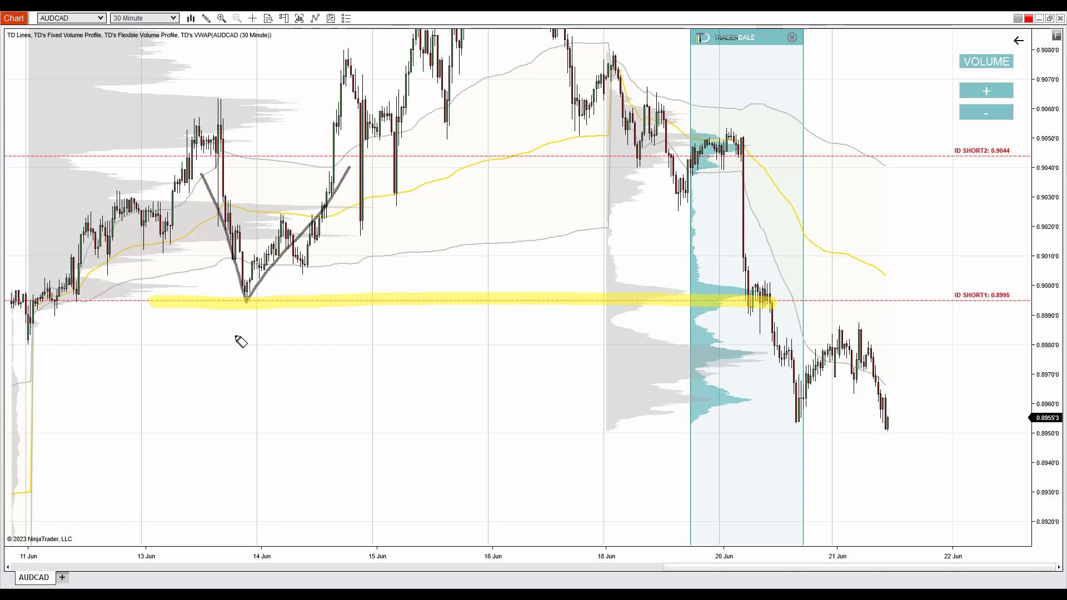
mouse_move(262, 320)
mouse_down()
mouse_move(261, 334)
mouse_move(234, 346)
mouse_up()
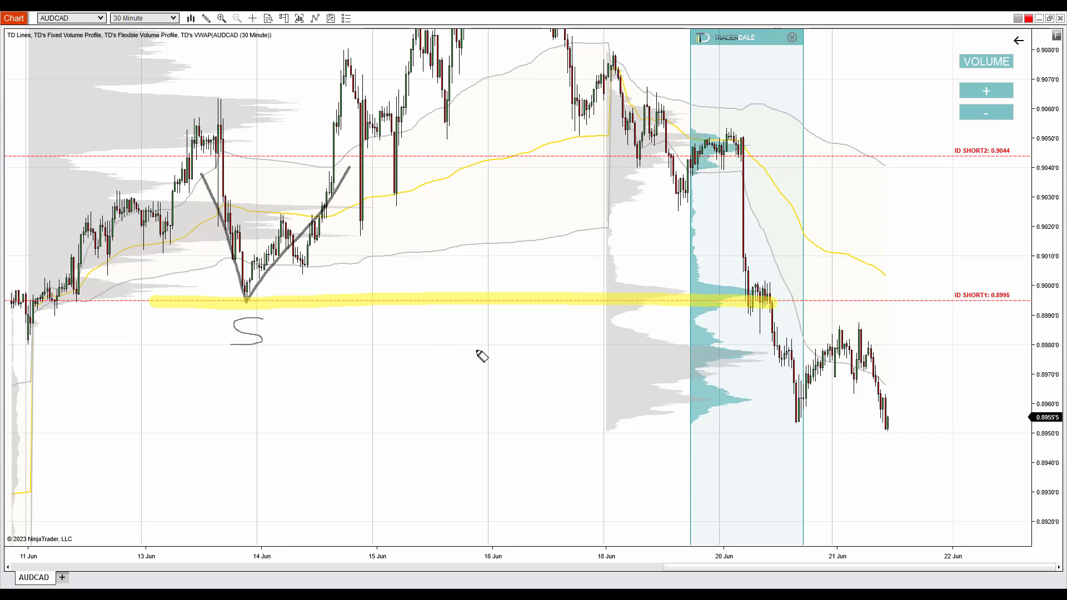
Arrow the drop through 0.8995, label it R, extend ID SHORT1 in pink and circle the volume peak
mouse_move(705, 157)
mouse_down()
mouse_move(772, 430)
mouse_move(771, 398)
mouse_up()
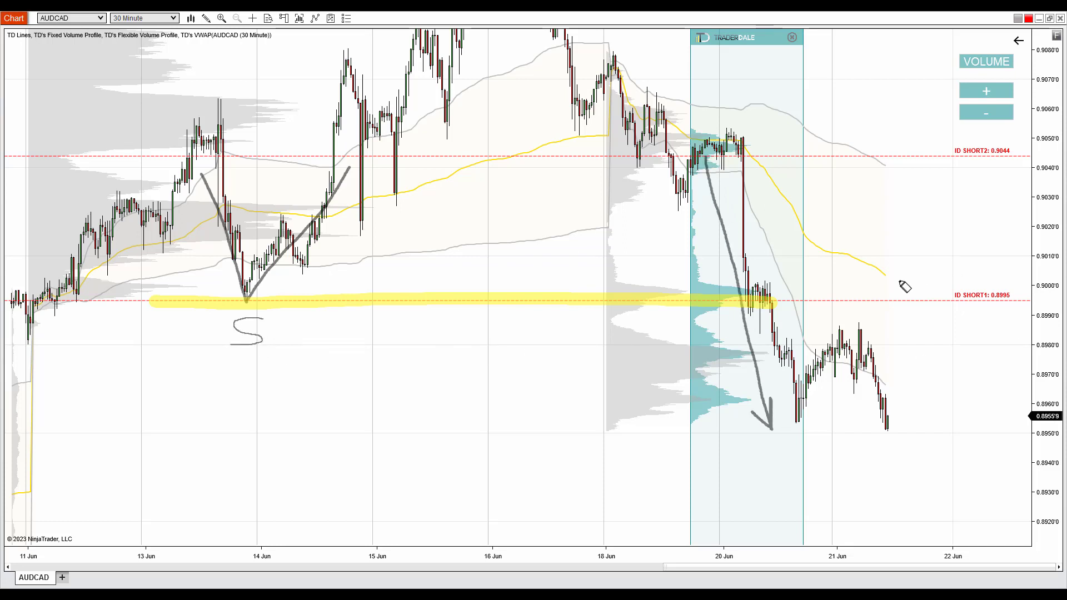
mouse_move(916, 259)
mouse_down()
mouse_move(917, 287)
mouse_move(934, 288)
mouse_up()
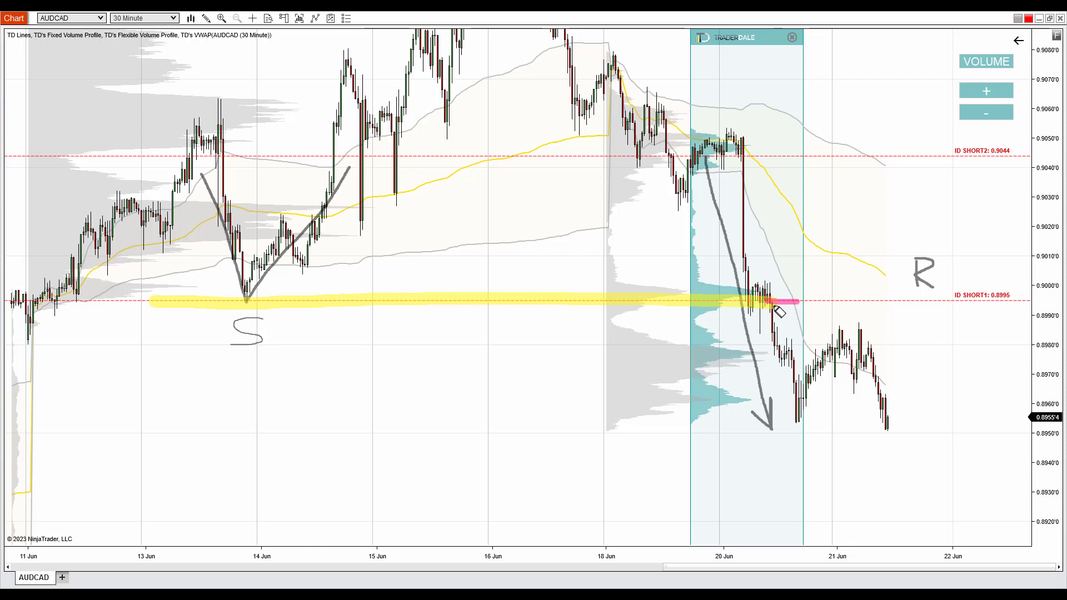
drag(767, 303, 1049, 304)
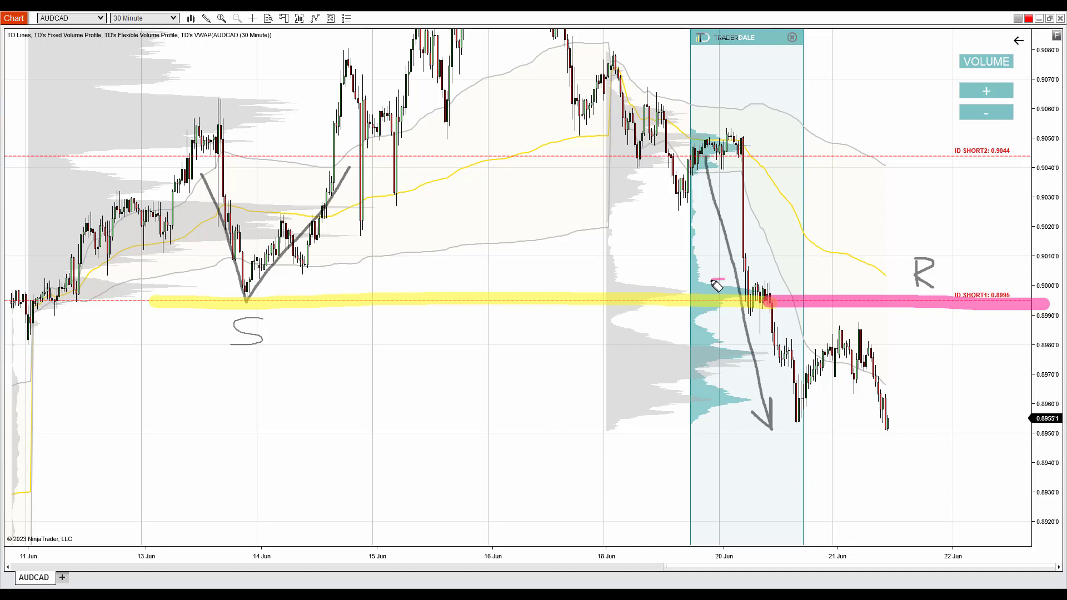
mouse_move(724, 279)
mouse_down()
mouse_move(681, 309)
mouse_move(743, 320)
mouse_move(770, 285)
mouse_move(699, 279)
mouse_up()
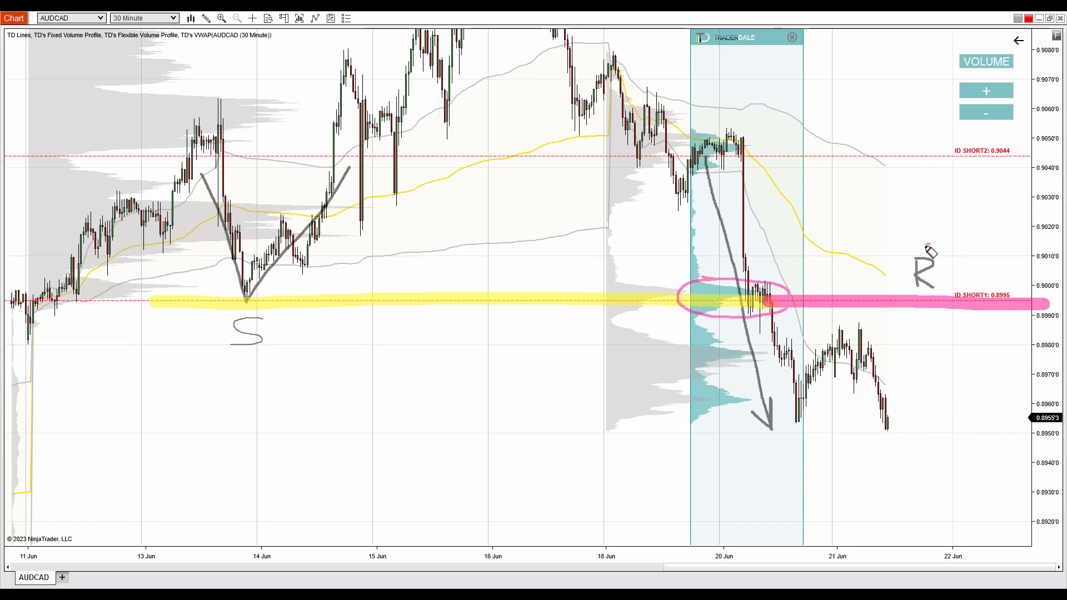
mouse_move(927, 245)
mouse_down()
mouse_move(899, 271)
mouse_move(957, 262)
mouse_move(932, 245)
mouse_up()
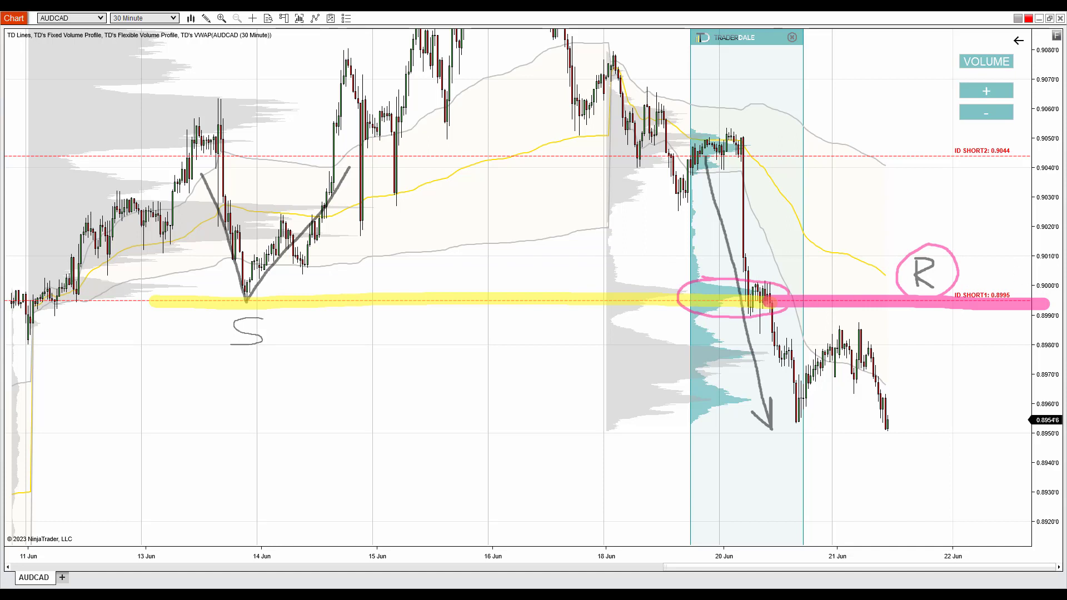
mouse_move(743, 276)
mouse_down()
mouse_move(699, 280)
mouse_move(733, 318)
mouse_move(774, 288)
mouse_move(725, 272)
mouse_up()
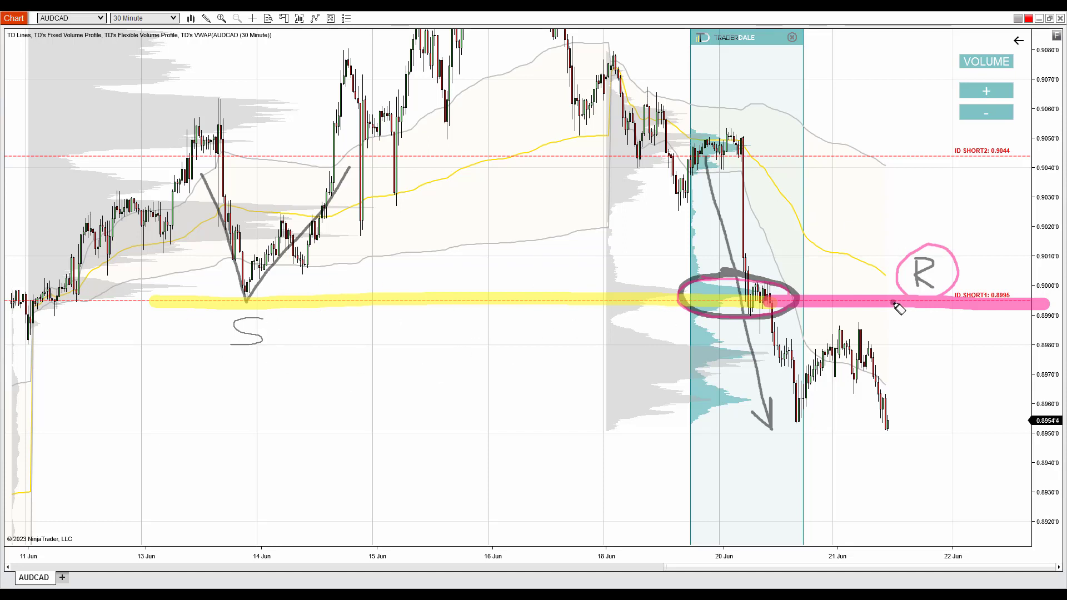
mouse_move(896, 302)
mouse_down()
mouse_move(875, 303)
mouse_move(891, 307)
mouse_up()
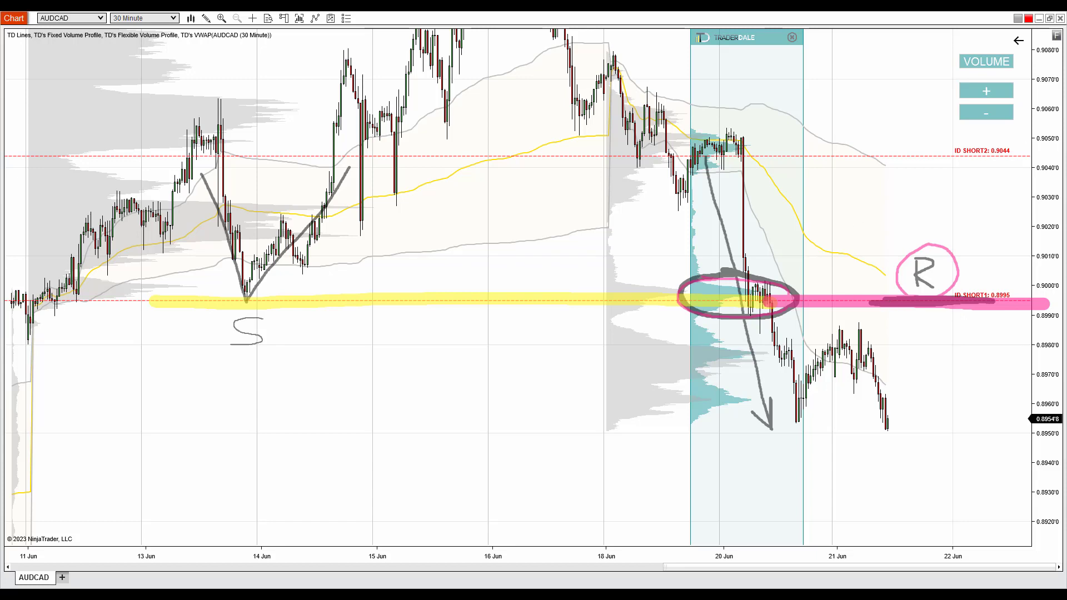
Clear the old marks, zoom into recent days and highlight ID SHORT2 0.9044 in pink
key(e)
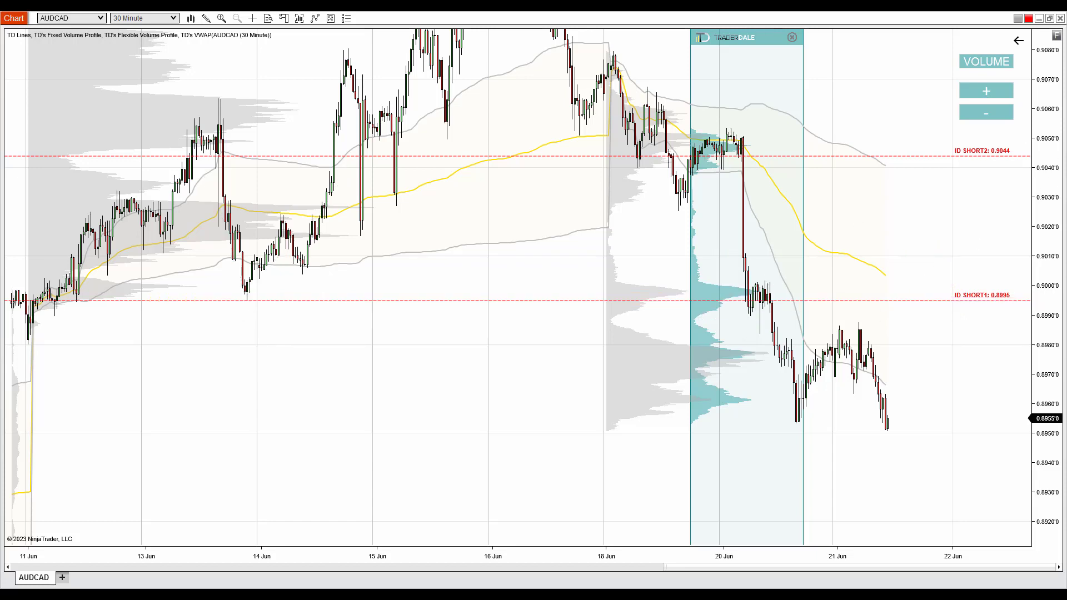
scroll(926, 232, down, 5)
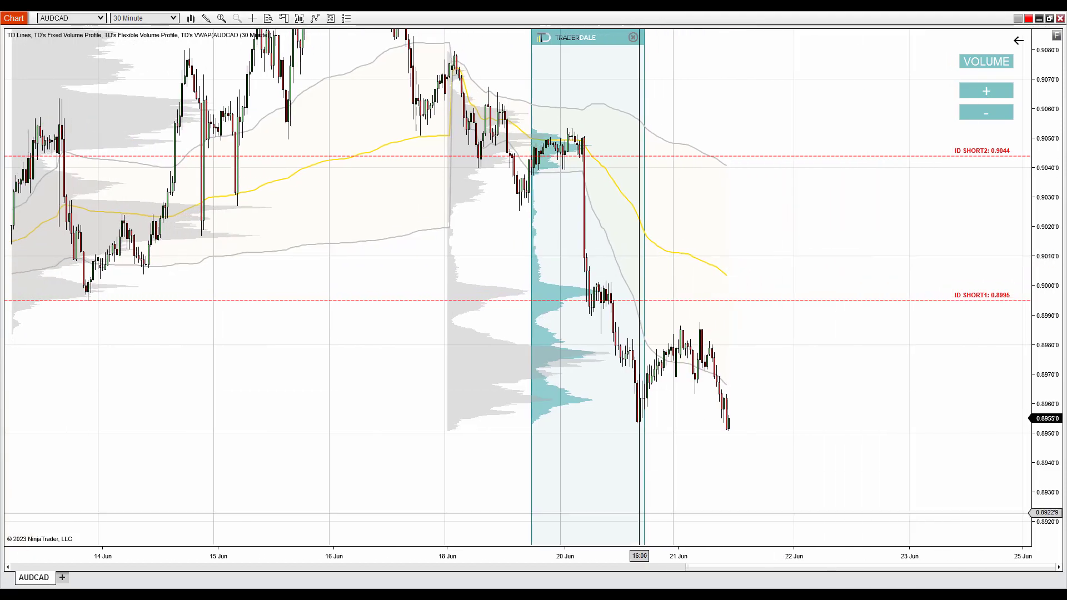
drag(688, 560, 602, 556)
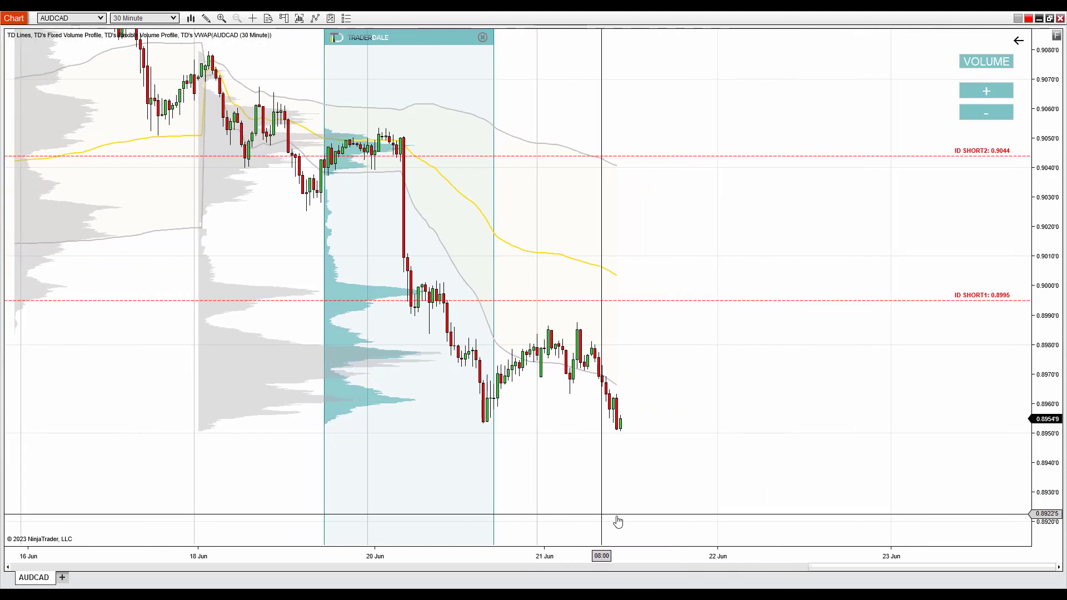
mouse_move(1048, 320)
mouse_down()
mouse_move(1048, 341)
mouse_move(1048, 309)
mouse_up()
mouse_move(430, 177)
mouse_down()
mouse_move(885, 179)
mouse_move(1012, 166)
mouse_move(1037, 176)
mouse_move(969, 161)
mouse_up()
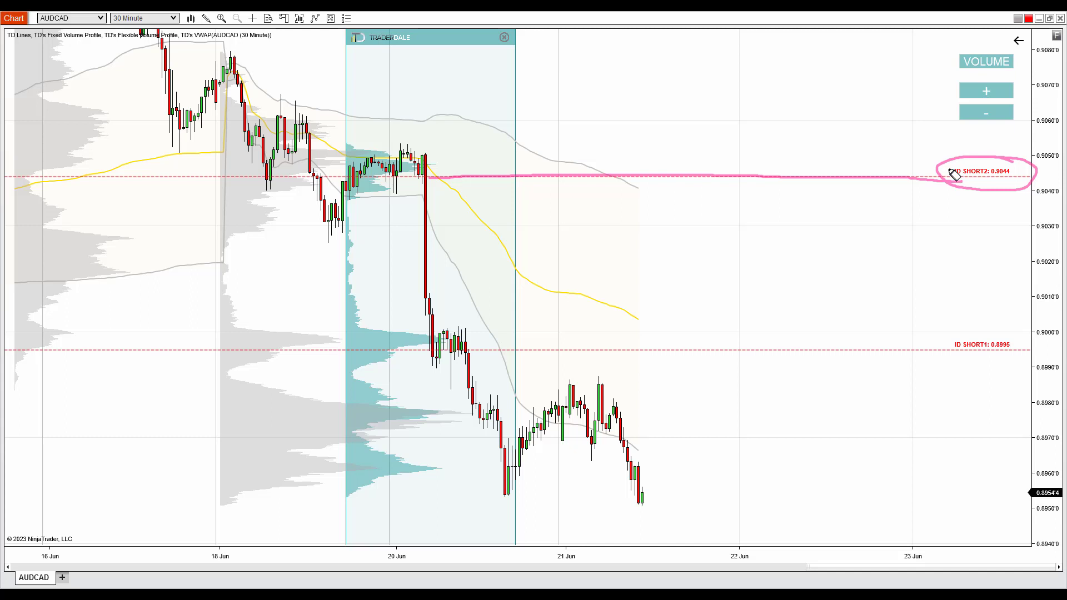
Circle the 20 Jun consolidation at 0.9044, arrow the drop, and sketch a return to 0.9044 then reversal
mouse_move(423, 146)
mouse_down()
mouse_move(381, 146)
mouse_move(340, 177)
mouse_move(428, 181)
mouse_move(429, 154)
mouse_up()
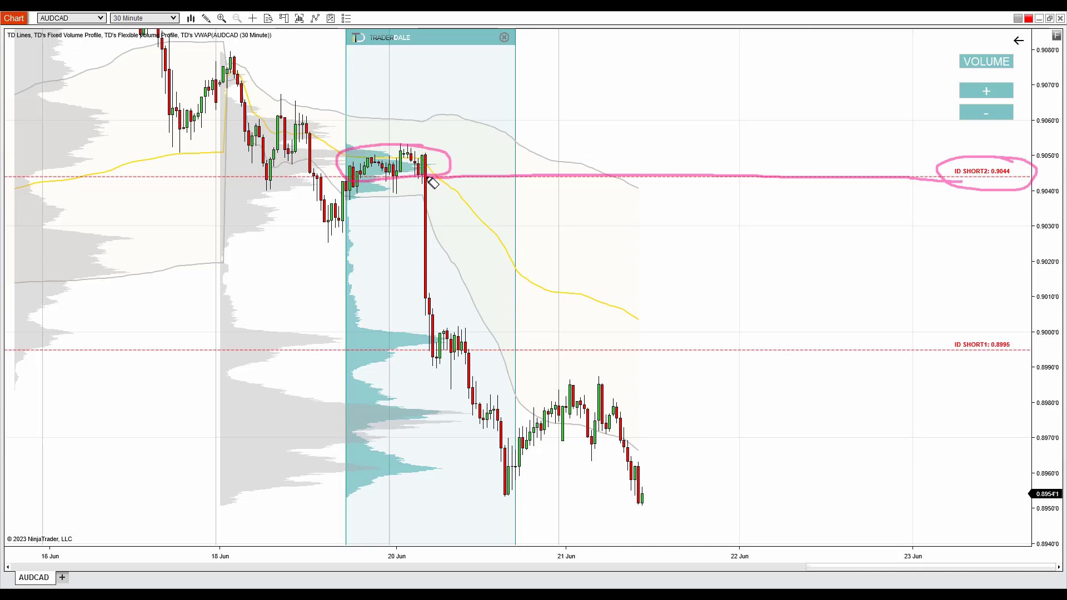
mouse_move(415, 177)
mouse_down()
mouse_move(488, 528)
mouse_move(453, 497)
mouse_up()
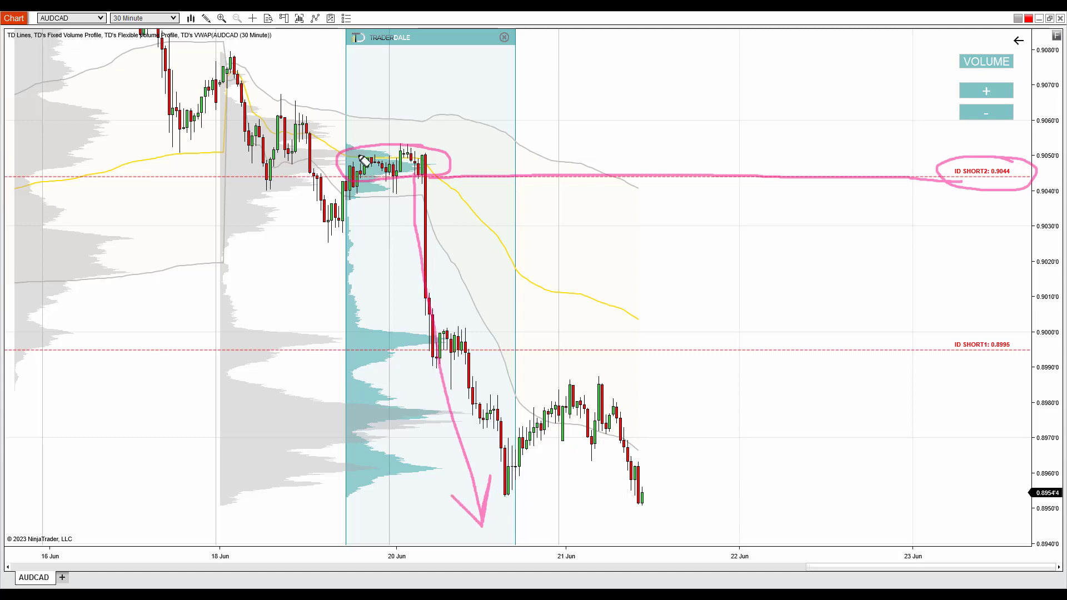
mouse_move(399, 147)
mouse_down()
mouse_move(333, 167)
mouse_move(378, 181)
mouse_move(451, 176)
mouse_move(377, 146)
mouse_up()
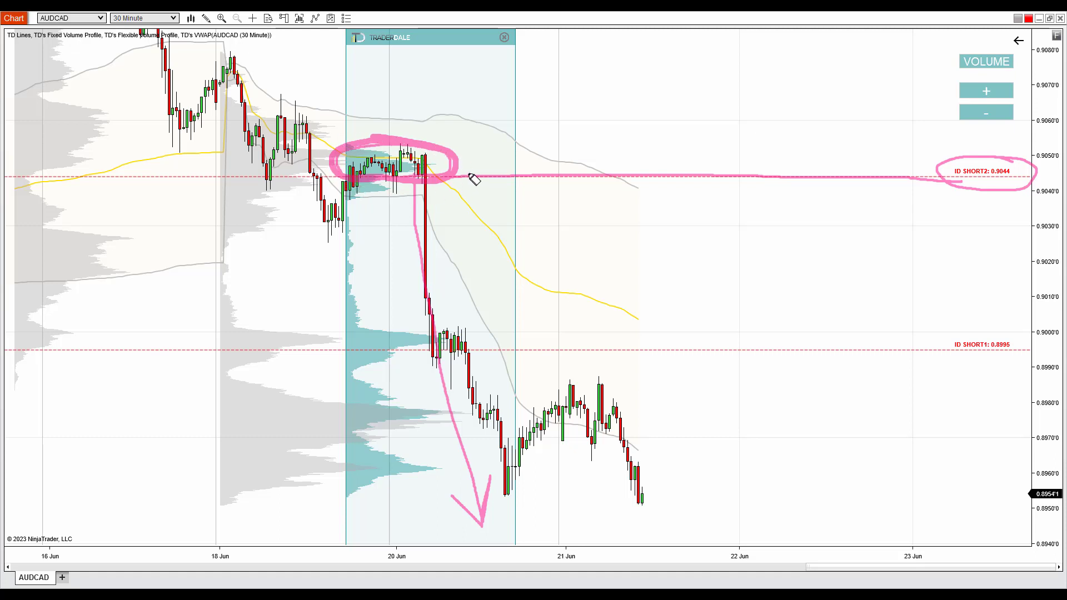
mouse_move(413, 179)
mouse_down()
mouse_move(470, 509)
mouse_move(449, 492)
mouse_up()
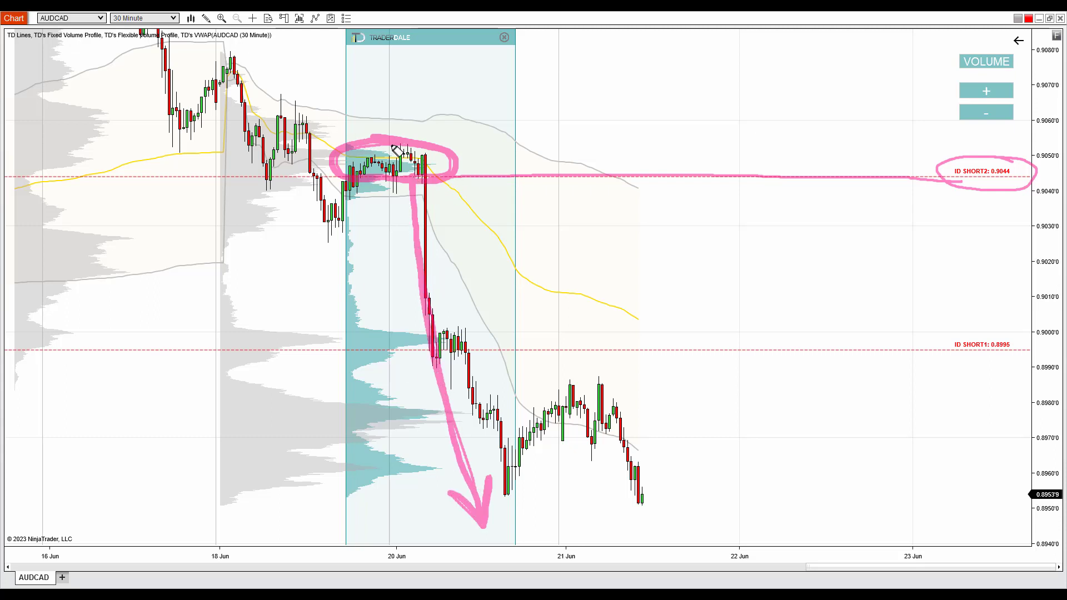
mouse_move(389, 148)
mouse_down()
mouse_move(344, 175)
mouse_move(447, 181)
mouse_move(405, 145)
mouse_move(368, 143)
mouse_up()
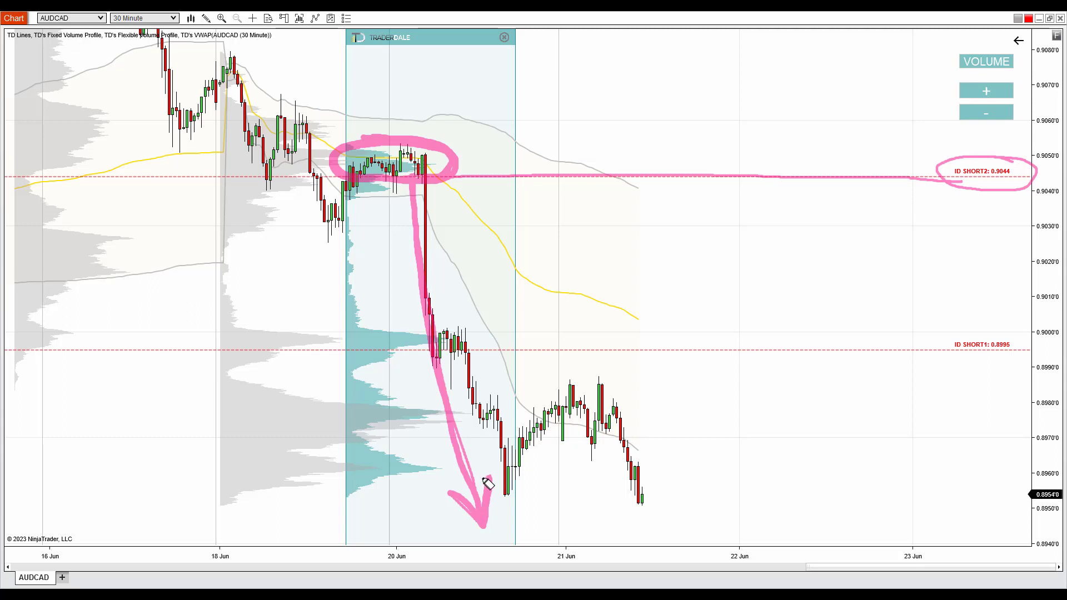
drag(821, 316, 911, 177)
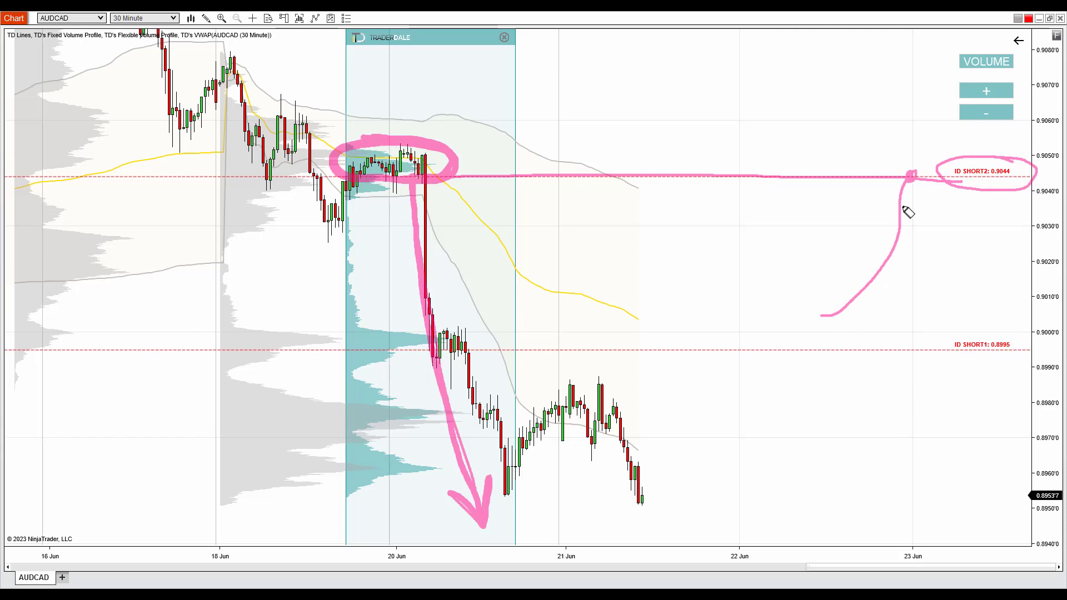
mouse_move(913, 178)
mouse_down()
mouse_move(977, 229)
mouse_move(958, 246)
mouse_up()
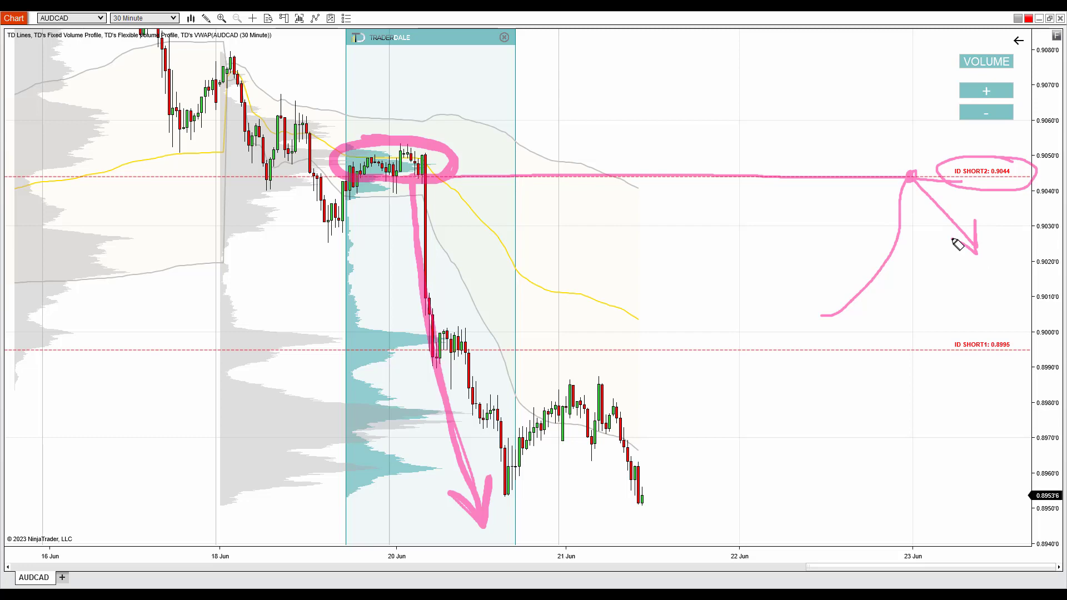
Erase the pink marks and sketch grey paths from the last candle up to 0.8995 and 0.9044
key(e)
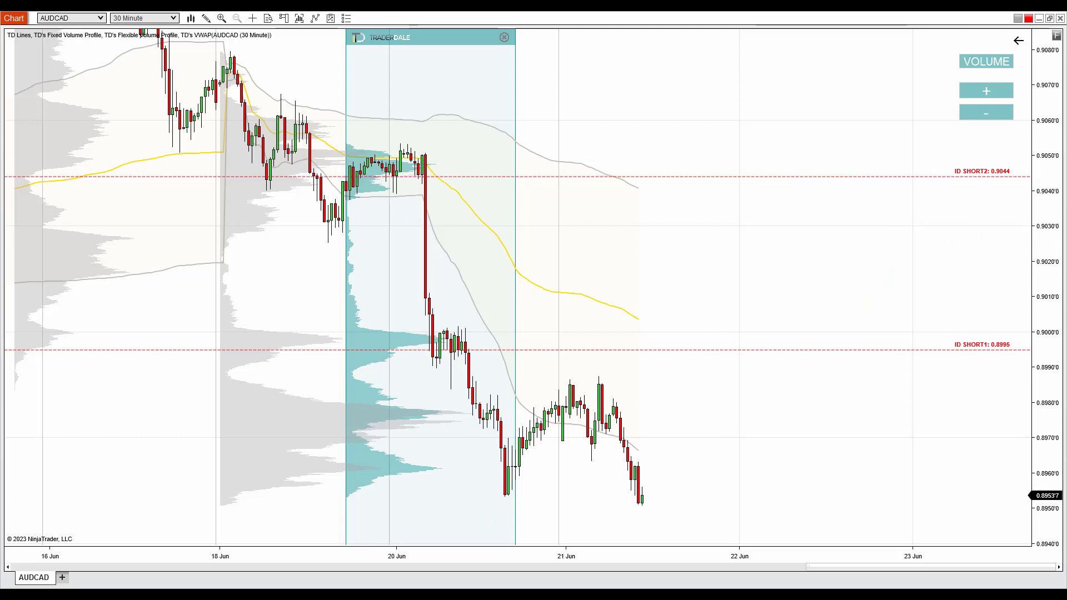
scroll(727, 293, down, 3)
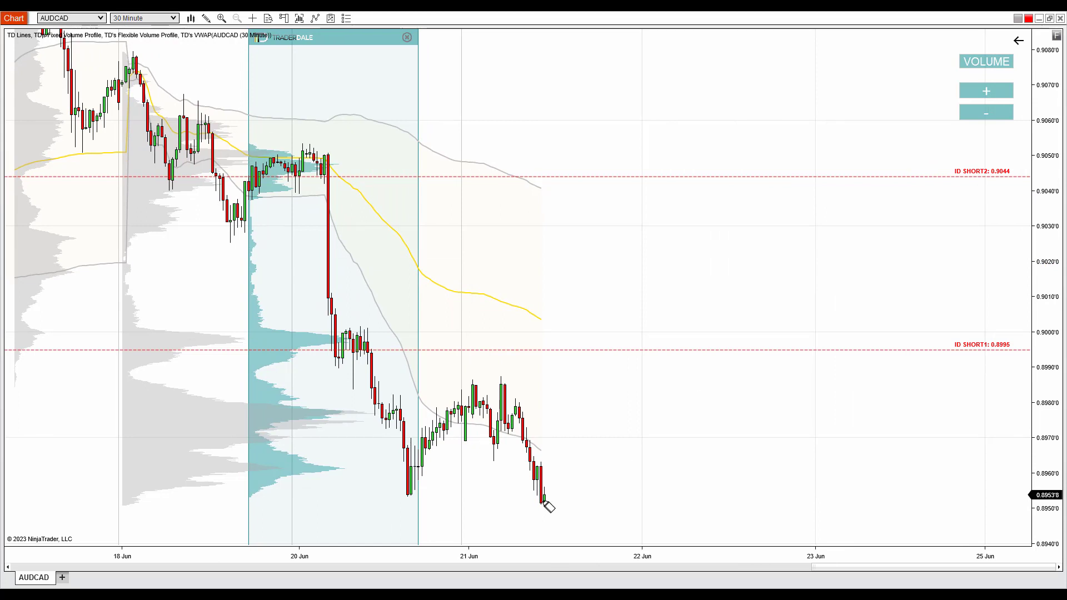
mouse_move(545, 501)
mouse_down()
mouse_move(582, 478)
mouse_move(657, 379)
mouse_move(662, 352)
mouse_move(710, 424)
mouse_move(711, 410)
mouse_move(710, 427)
mouse_move(807, 409)
mouse_move(890, 264)
mouse_move(901, 176)
mouse_move(952, 250)
mouse_move(958, 236)
mouse_move(965, 260)
mouse_move(947, 262)
mouse_up()
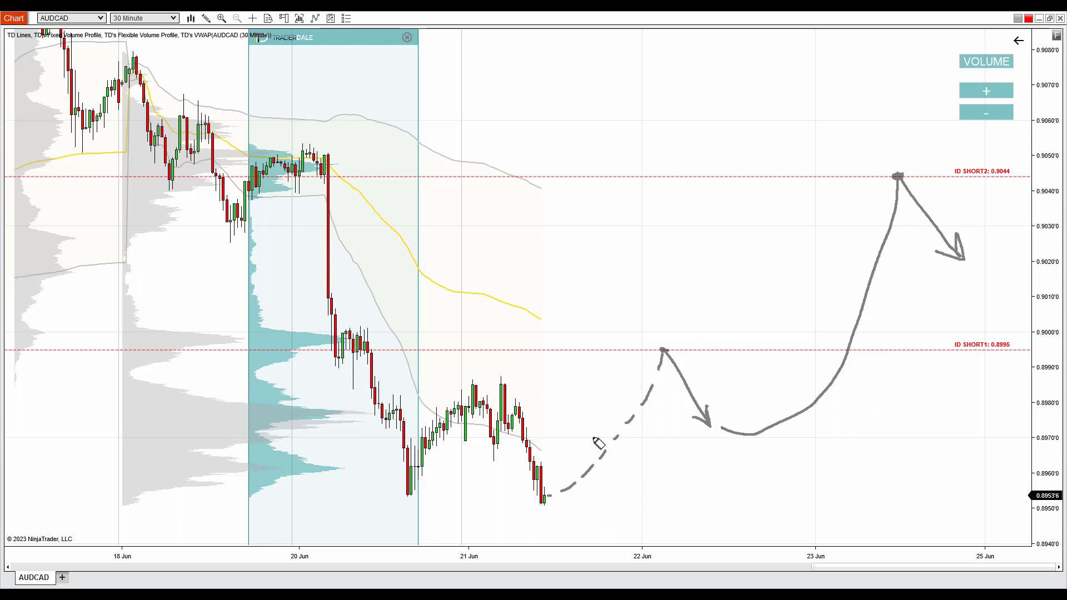
mouse_move(545, 507)
mouse_down()
mouse_move(670, 349)
mouse_move(789, 167)
mouse_move(794, 201)
mouse_up()
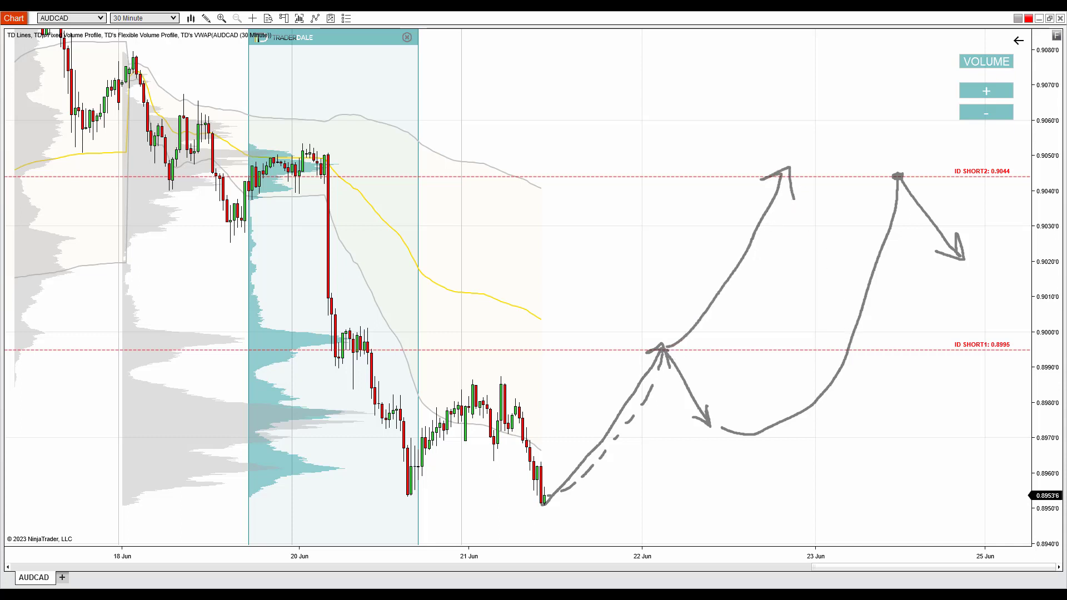
Sketch grey arrows rising to 0.8995 and reversing toward 0.9044, then erase them
key(e)
mouse_move(573, 479)
mouse_down()
mouse_move(609, 472)
mouse_move(690, 350)
mouse_move(764, 391)
mouse_move(743, 422)
mouse_up()
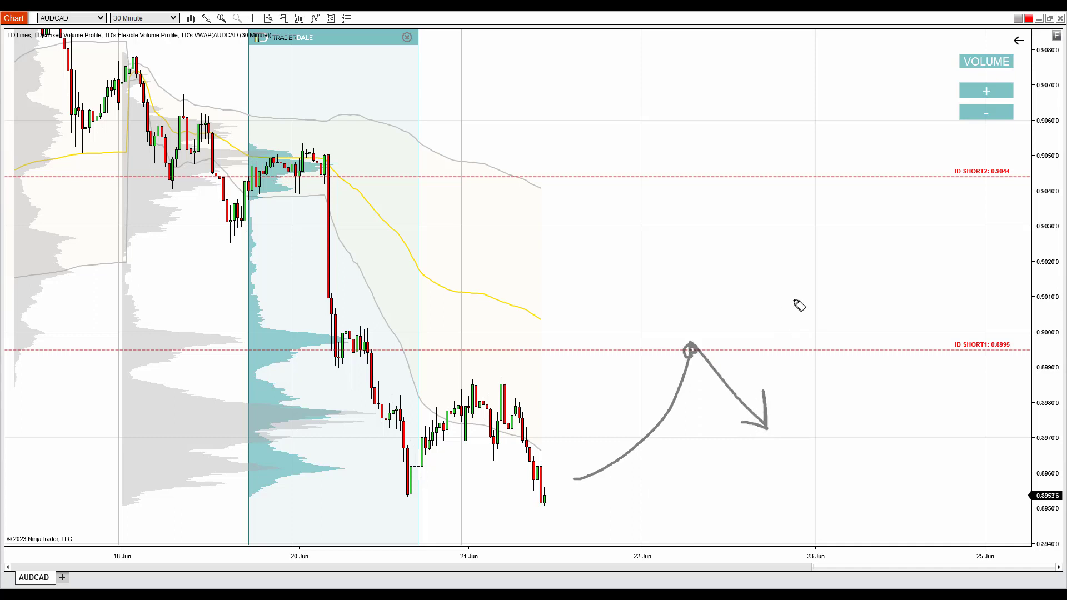
mouse_move(786, 297)
mouse_down()
mouse_move(885, 210)
mouse_move(888, 173)
mouse_move(946, 255)
mouse_move(923, 239)
mouse_up()
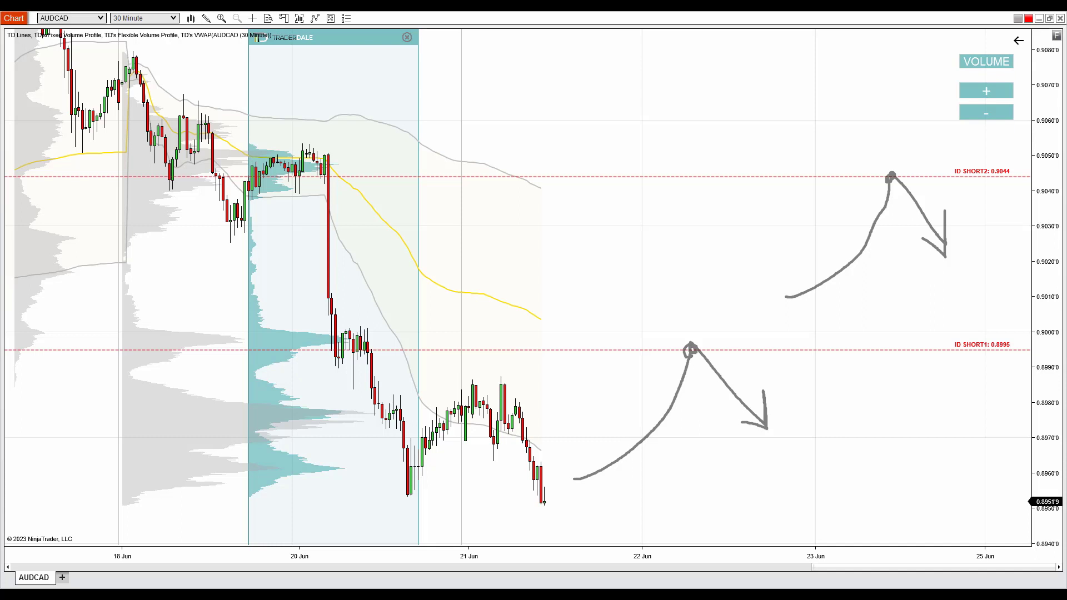
key(Escape)
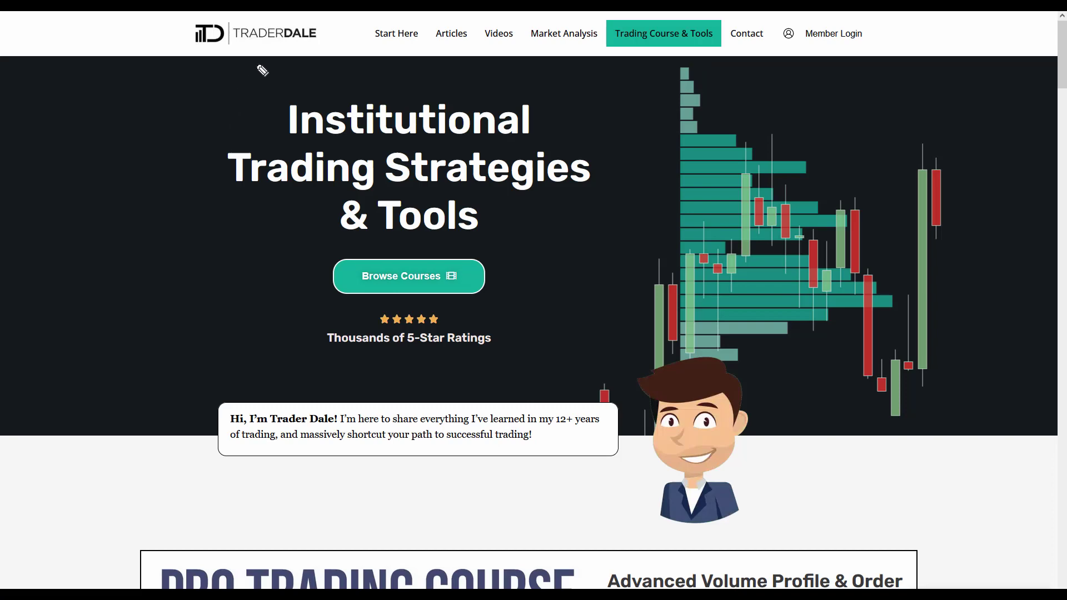
Underline the TRADERDALE logo, mark Browse Courses and open the course page
drag(156, 44, 310, 50)
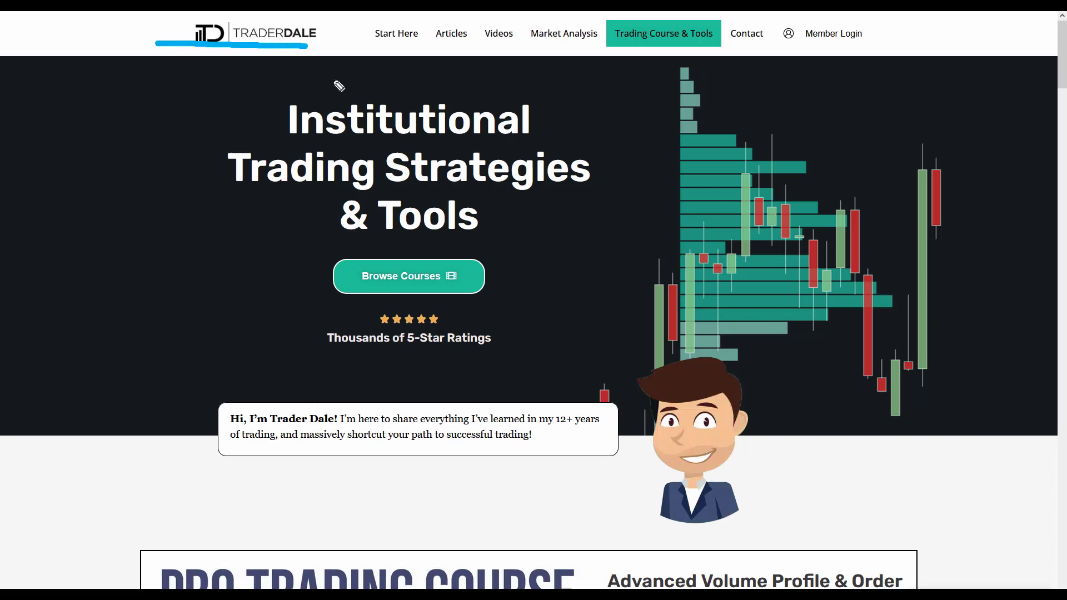
mouse_move(445, 259)
mouse_down()
mouse_move(442, 305)
mouse_move(439, 256)
mouse_up()
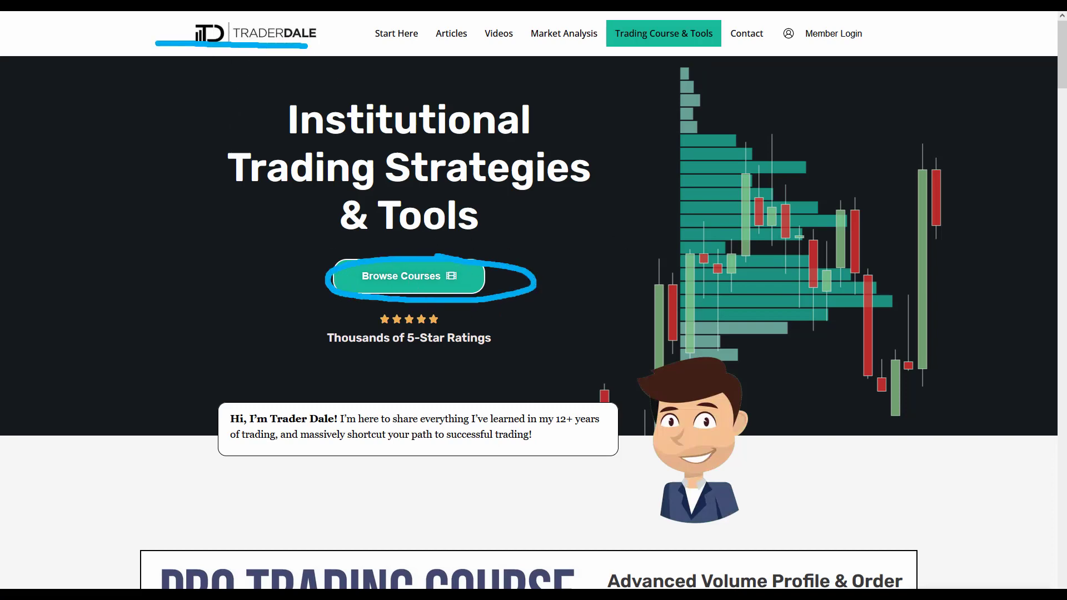
click(437, 281)
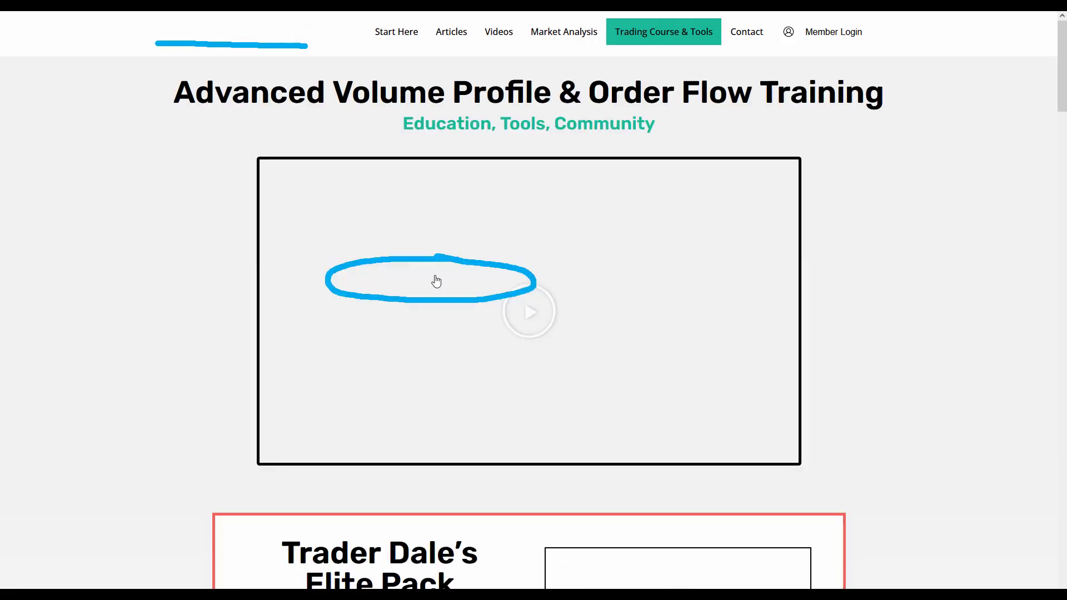
Scroll down to the pack offers, circling the Elite Pack along the way
scroll(901, 210, down, 5)
scroll(902, 210, down, 2)
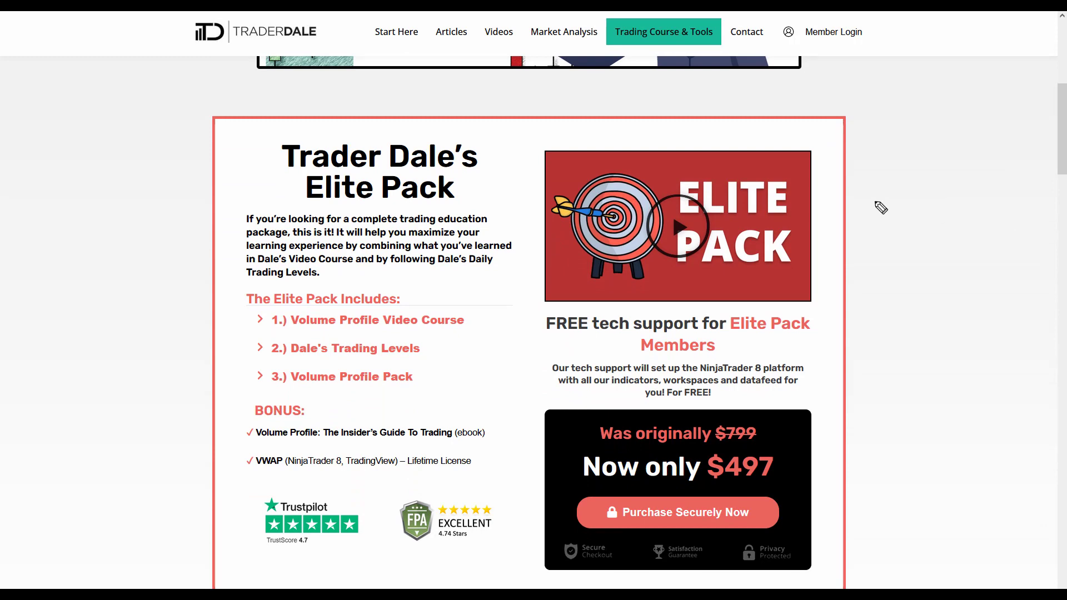
mouse_move(437, 104)
mouse_down()
mouse_move(98, 406)
mouse_move(851, 529)
mouse_move(595, 65)
mouse_move(353, 94)
mouse_up()
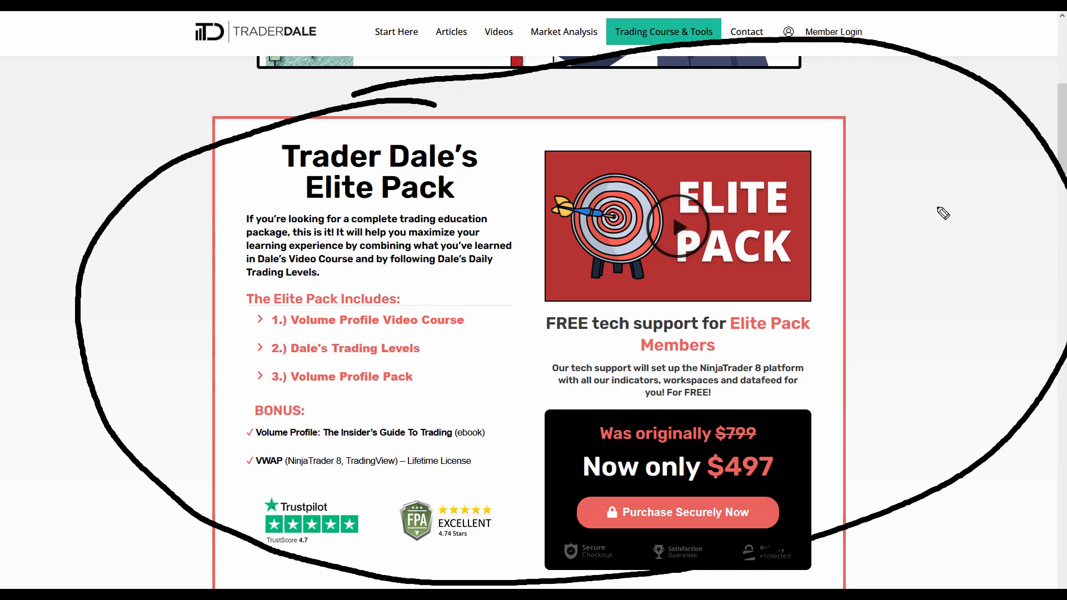
scroll(906, 217, down, 10)
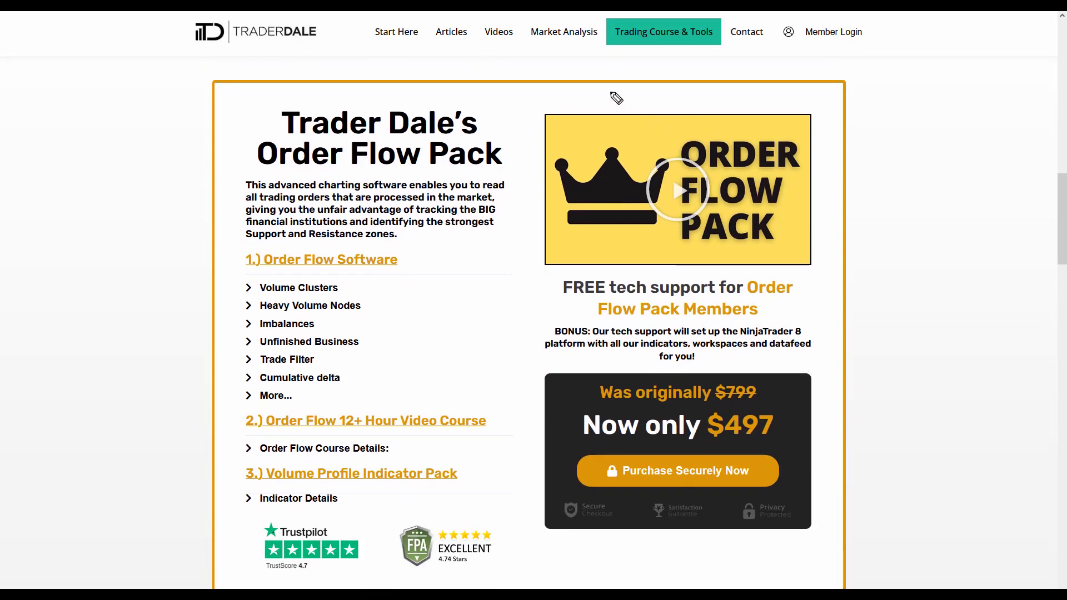
Circle and erase marks on the Order Flow Pack, then scroll up and circle the Elite Pack video
drag(615, 88, 102, 227)
mouse_move(107, 318)
mouse_down()
mouse_move(289, 589)
mouse_move(906, 175)
mouse_move(607, 104)
mouse_up()
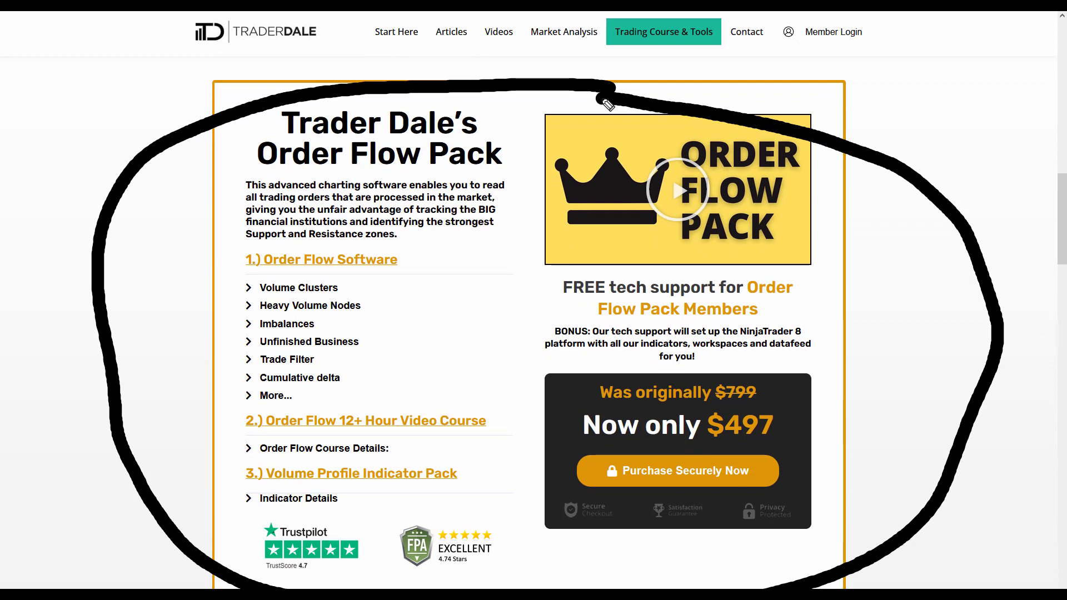
key(Escape)
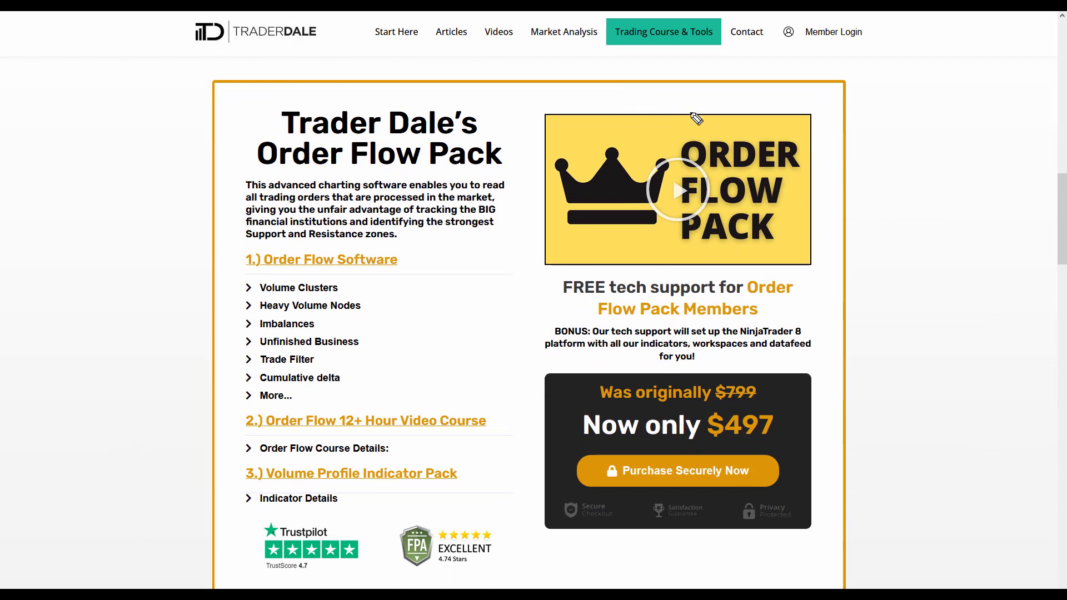
mouse_move(714, 103)
mouse_down()
mouse_move(706, 100)
mouse_move(675, 300)
mouse_move(723, 103)
mouse_move(637, 109)
mouse_up()
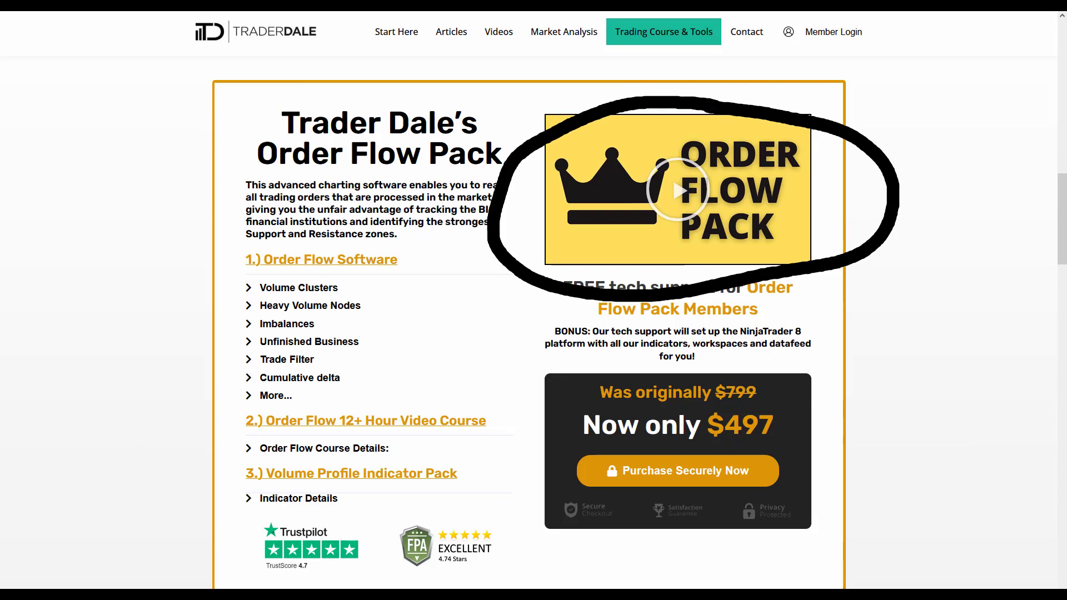
key(Escape)
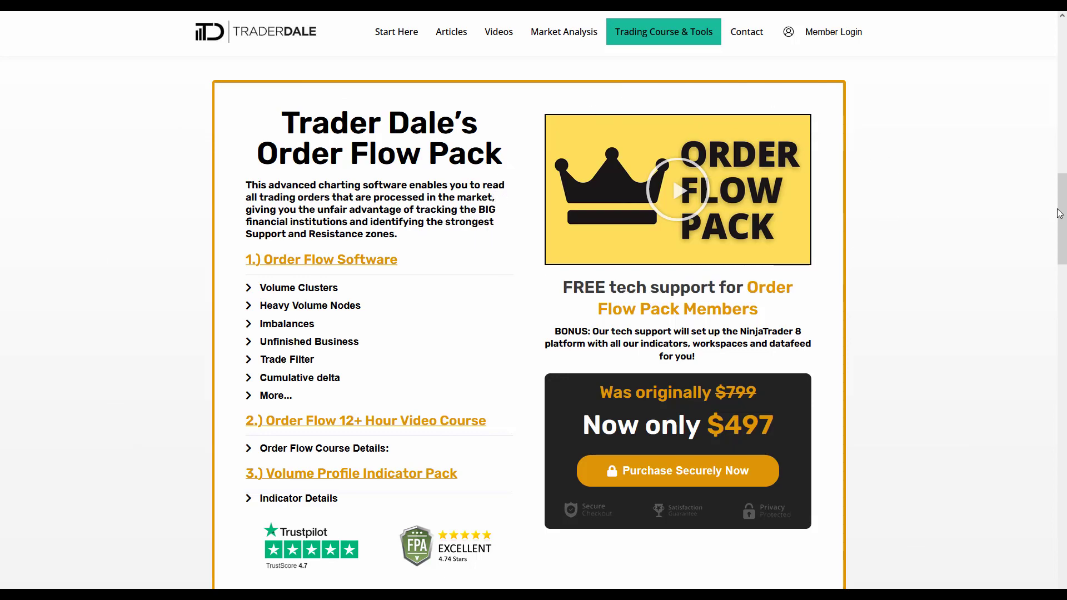
scroll(844, 283, up, 10)
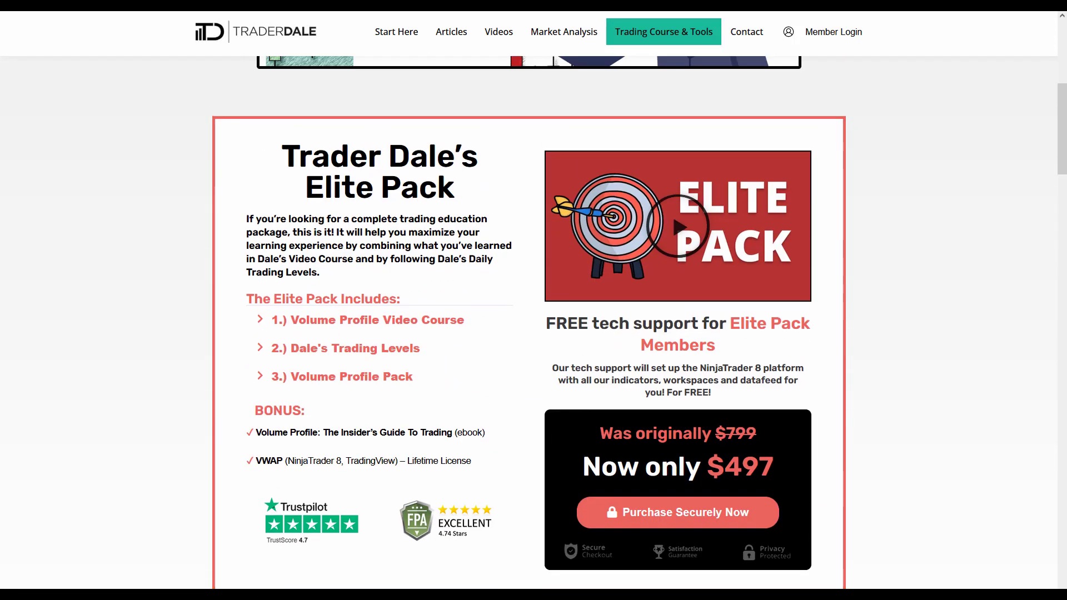
mouse_move(673, 123)
mouse_down()
mouse_move(500, 307)
mouse_move(639, 118)
mouse_up()
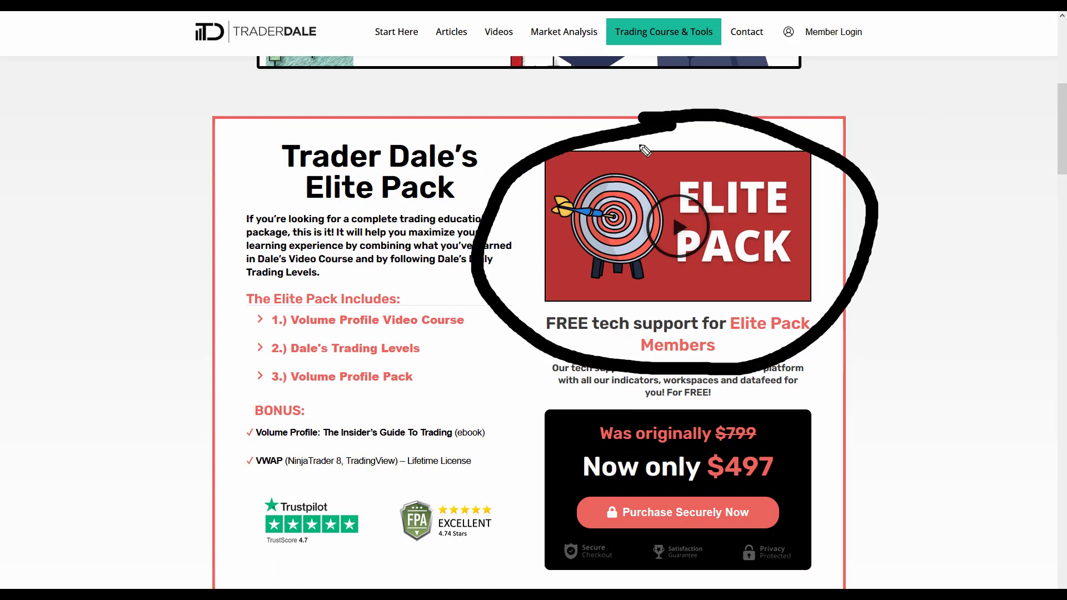